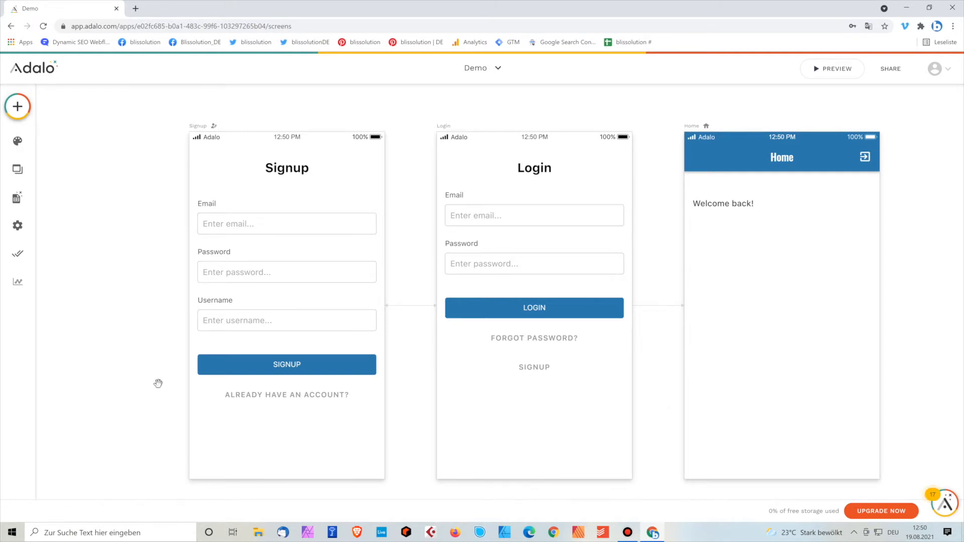
{"action": "mouse_move", "coordinate": [149, 404]}
{"action": "left_mouse_down"}
{"action": "mouse_move", "coordinate": [245, 394]}
{"action": "mouse_move", "coordinate": [144, 405]}
{"action": "mouse_move", "coordinate": [164, 412]}
{"action": "mouse_move", "coordinate": [172, 401]}
{"action": "mouse_move", "coordinate": [131, 397]}
{"action": "mouse_move", "coordinate": [148, 402]}
{"action": "left_mouse_up"}
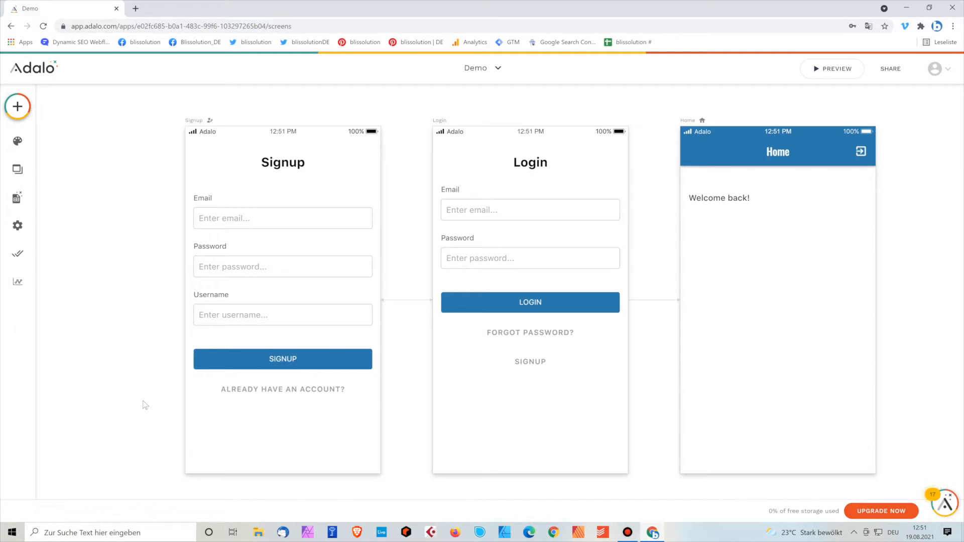
{"action": "scroll", "coordinate": [145, 405], "scroll_direction": "up", "scroll_amount": 2}
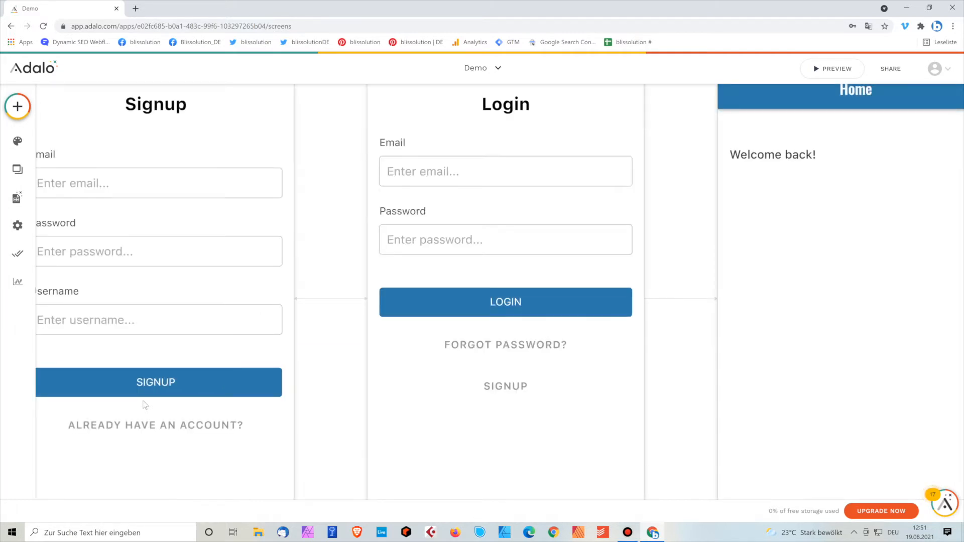
{"action": "scroll", "coordinate": [145, 405], "scroll_direction": "down", "scroll_amount": 3}
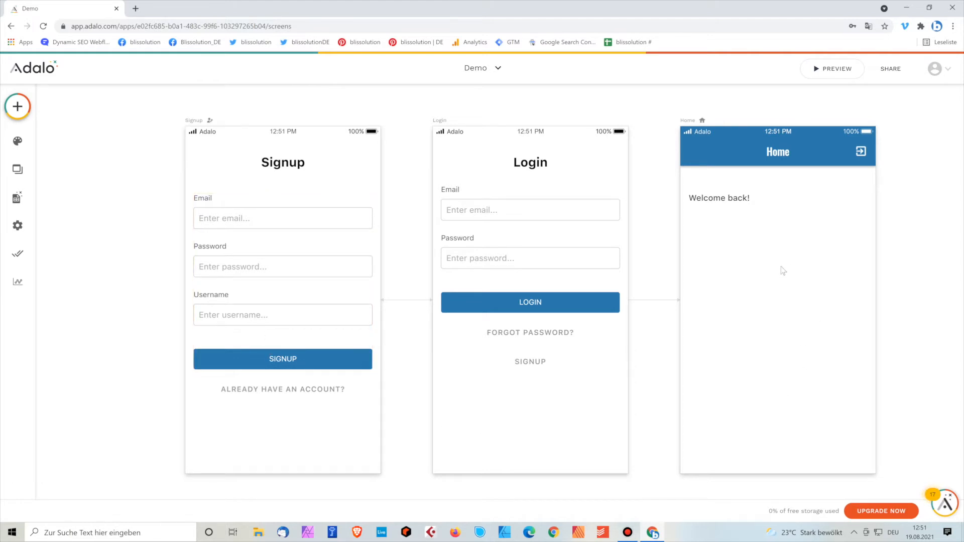
- Make the welcome text sometimes visible, only when the logged-in user's username equals a specific name
{"action": "left_click", "coordinate": [740, 200]}
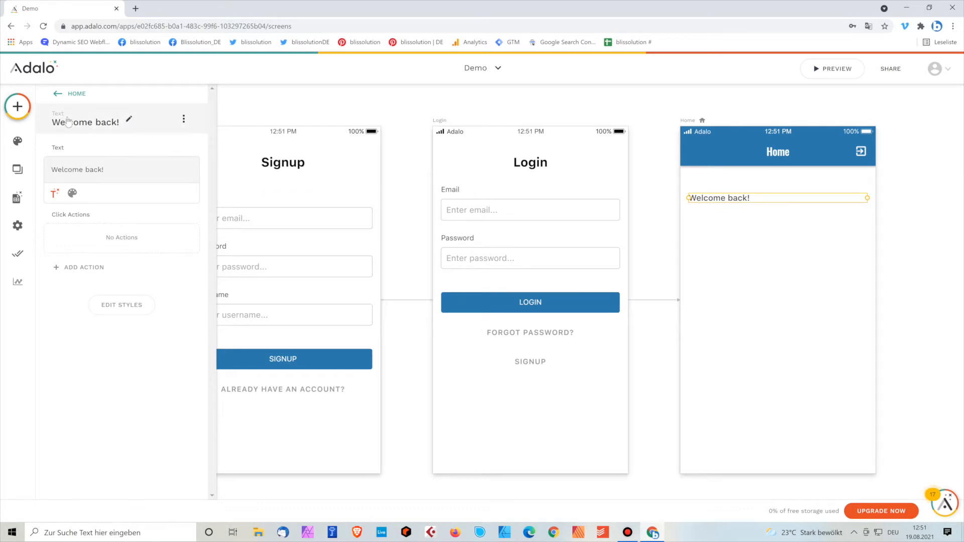
{"action": "left_click", "coordinate": [128, 120]}
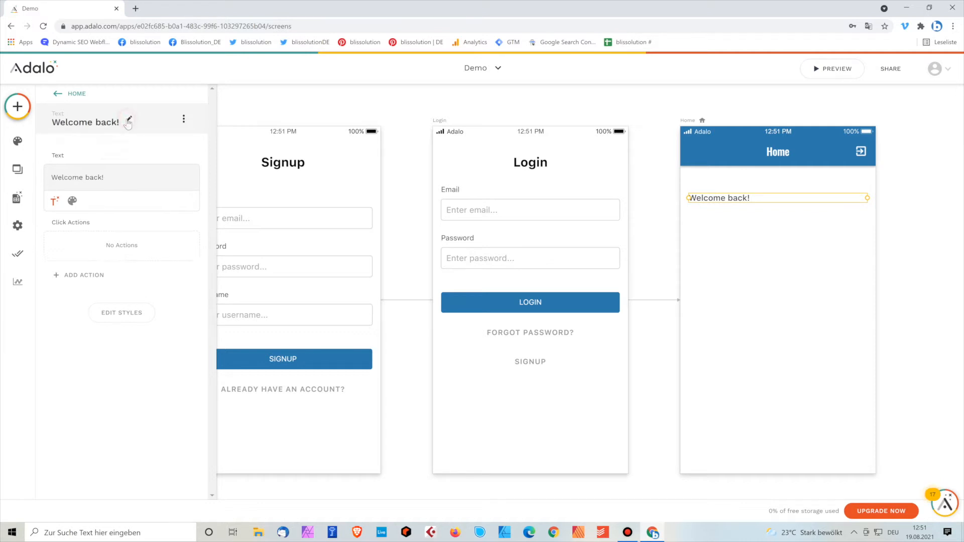
{"action": "left_click", "coordinate": [128, 120]}
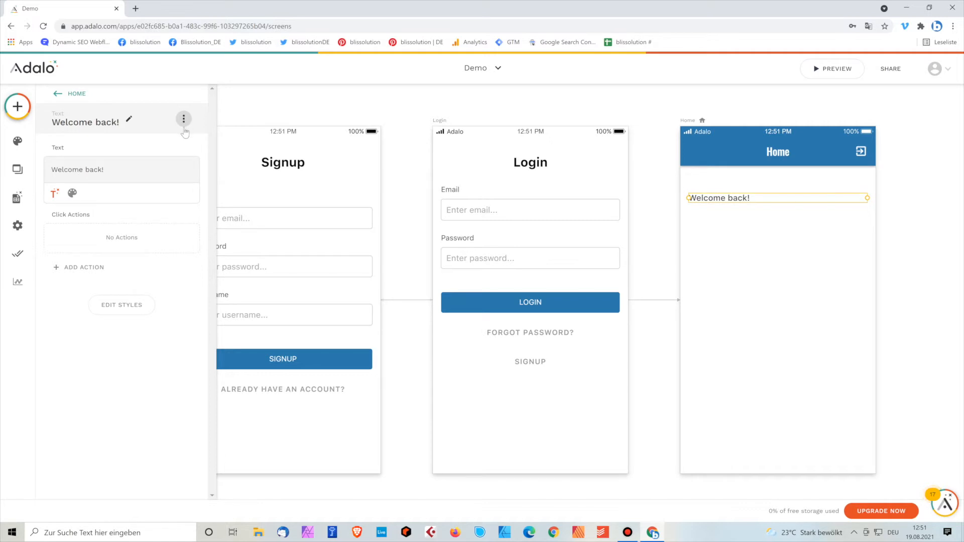
{"action": "left_click", "coordinate": [185, 120]}
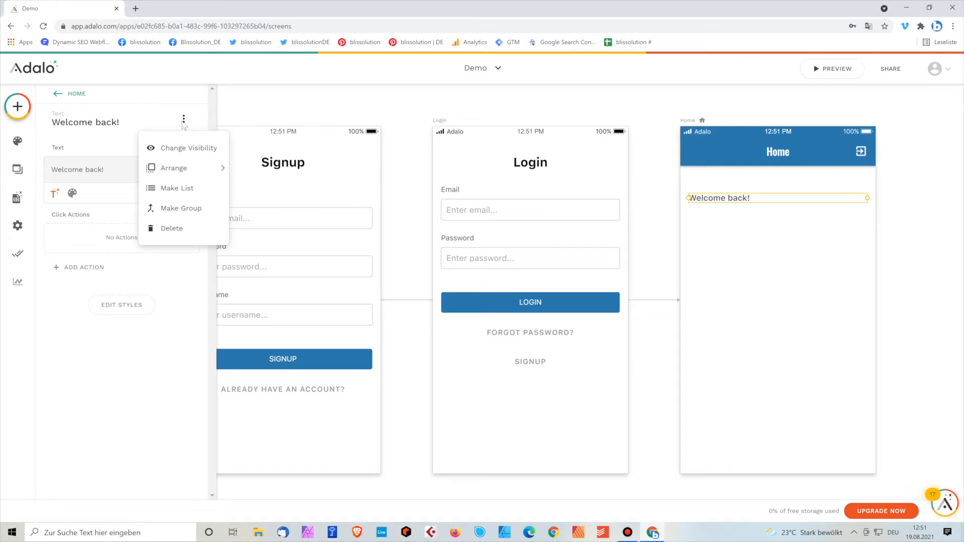
{"action": "left_click", "coordinate": [175, 150]}
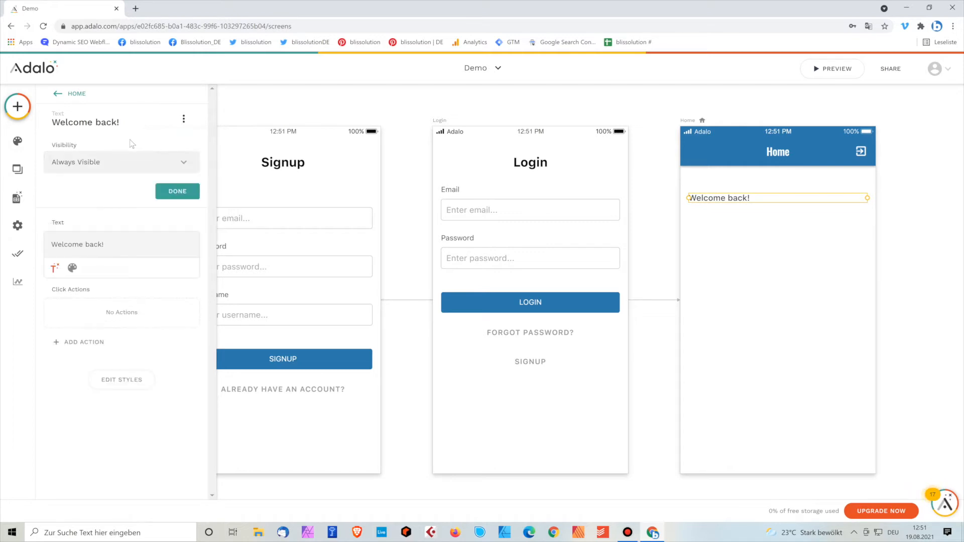
{"action": "left_click", "coordinate": [103, 163]}
{"action": "left_click", "coordinate": [109, 211]}
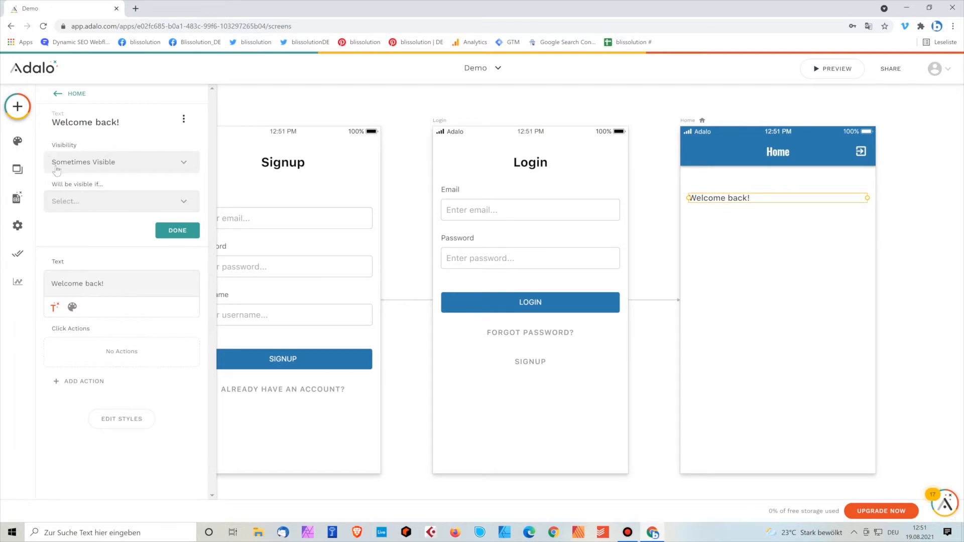
{"action": "left_click", "coordinate": [152, 206]}
{"action": "mouse_move", "coordinate": [94, 230]}
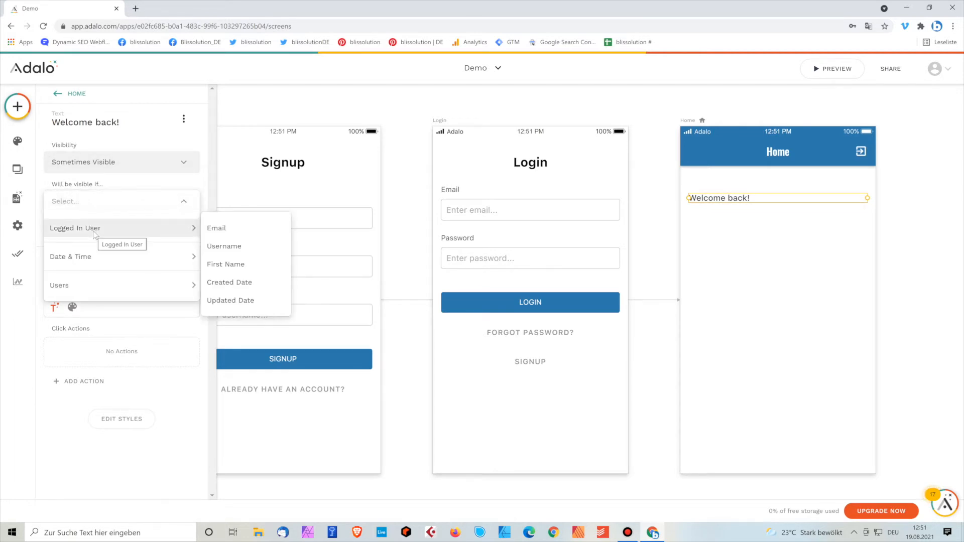
{"action": "left_click", "coordinate": [235, 247]}
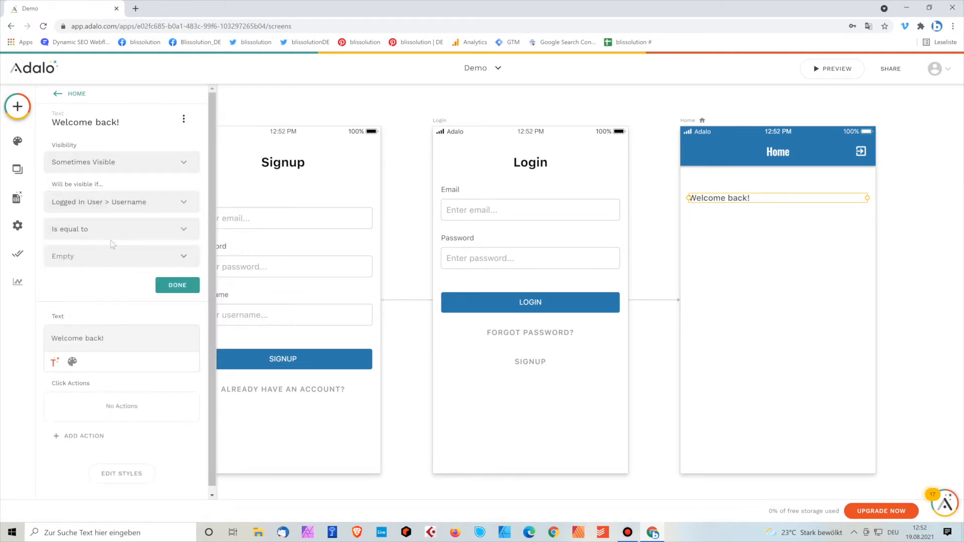
{"action": "type", "text": "Stefan"}
- Switch the visibility comparison to Contains, then set the welcome text back to Always Visible
{"action": "left_click", "coordinate": [98, 229]}
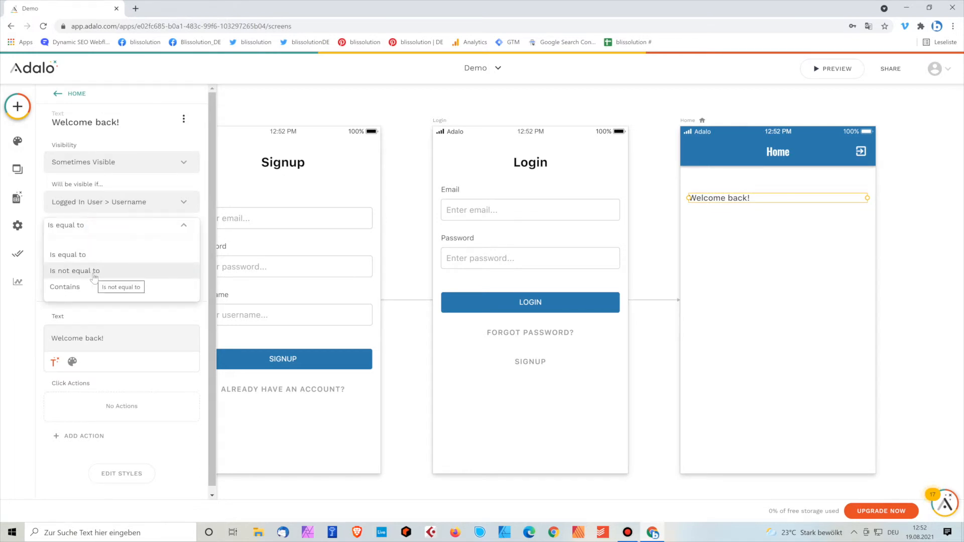
{"action": "left_click", "coordinate": [94, 274]}
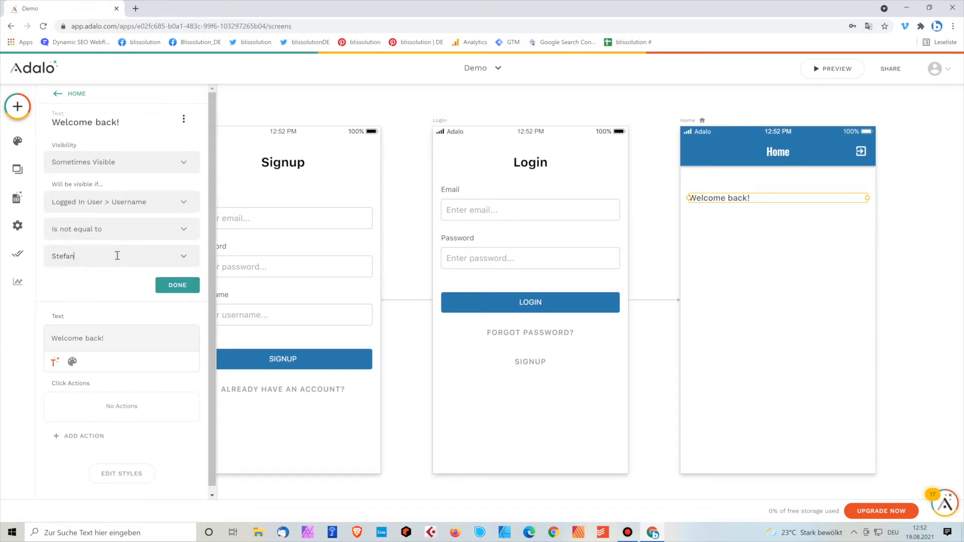
{"action": "left_click", "coordinate": [120, 230]}
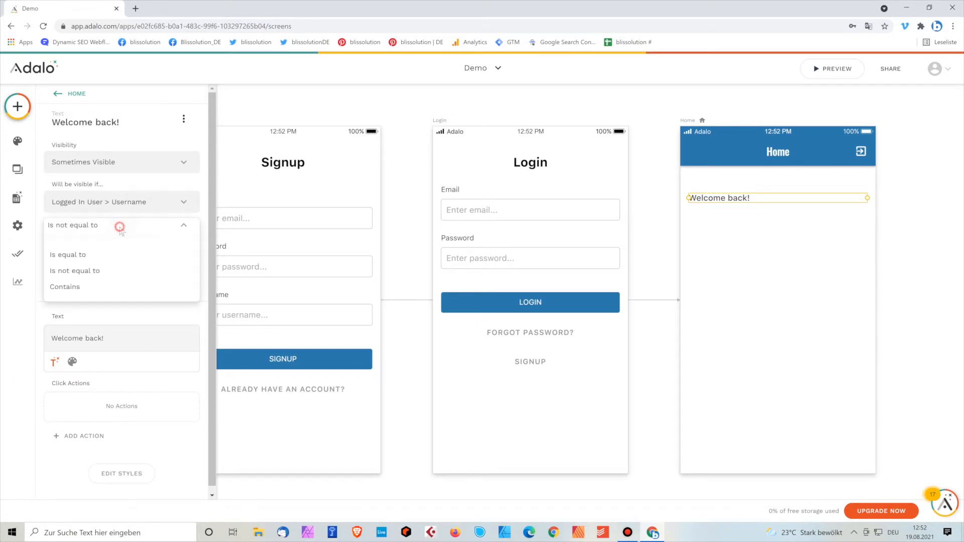
{"action": "left_click", "coordinate": [92, 288]}
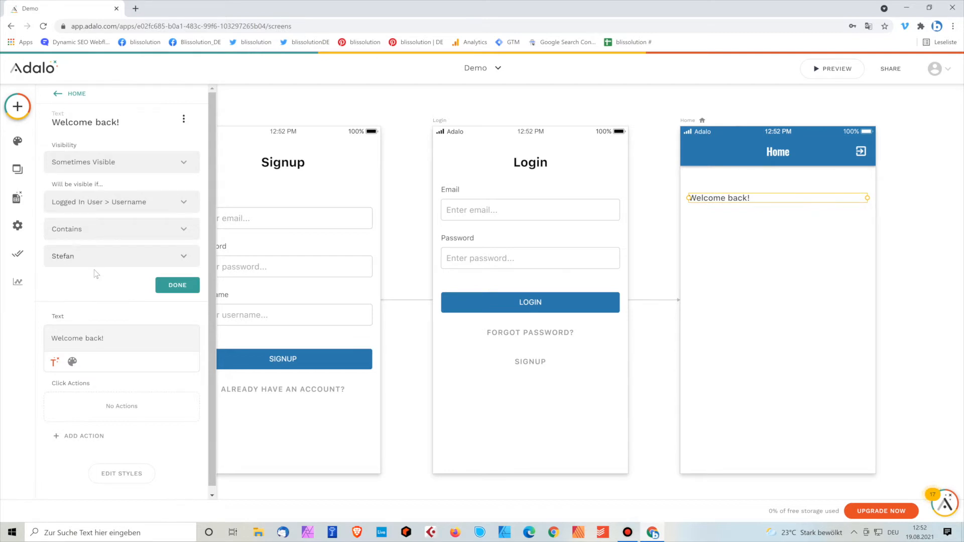
{"action": "left_click", "coordinate": [122, 161]}
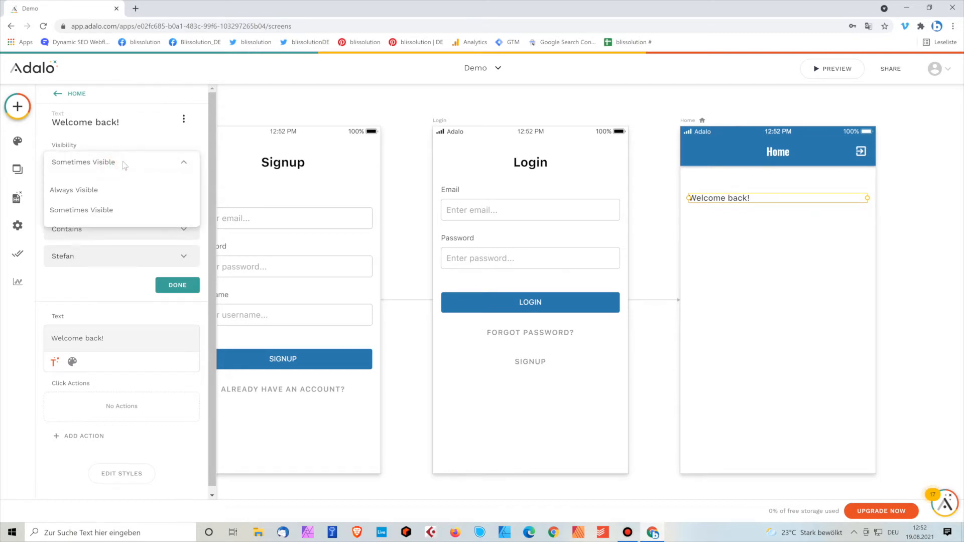
{"action": "left_click", "coordinate": [88, 192]}
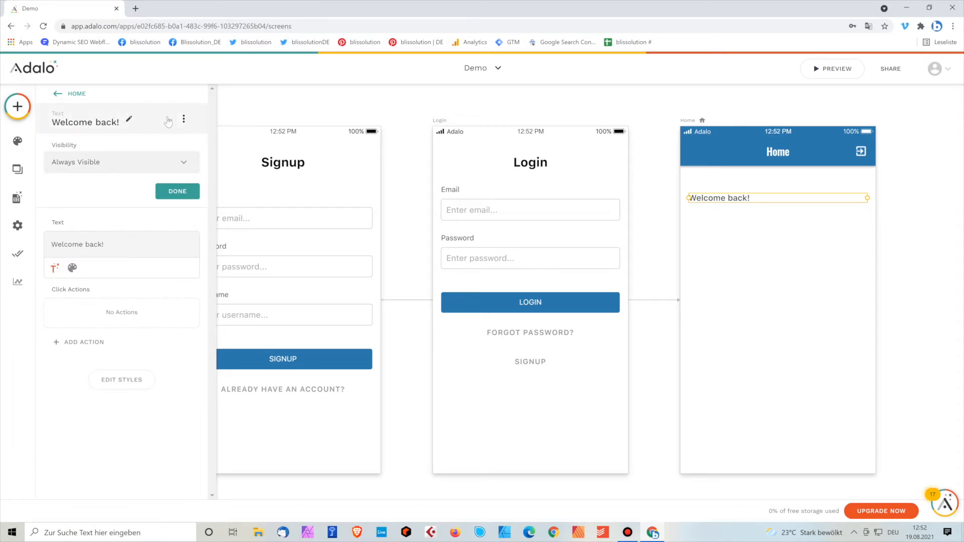
{"action": "left_click", "coordinate": [184, 118]}
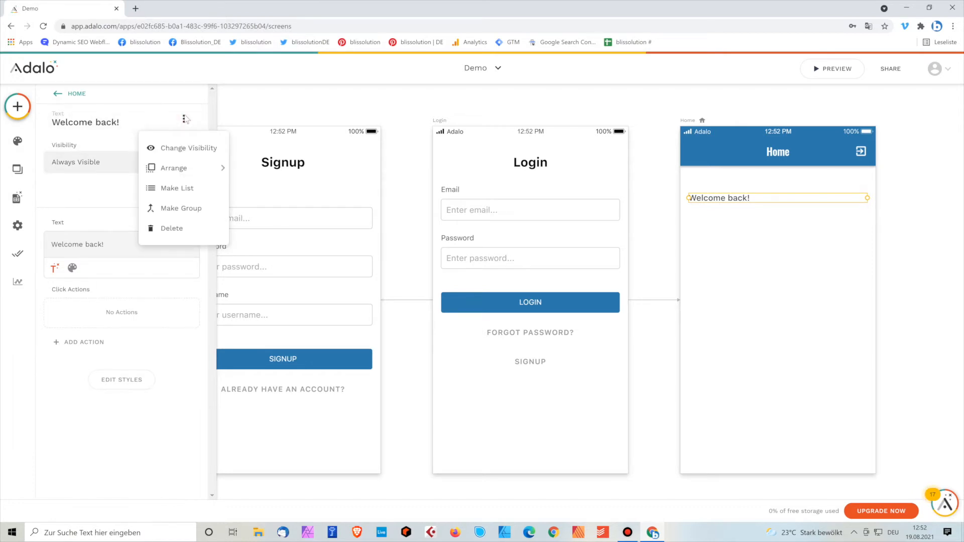
{"action": "mouse_move", "coordinate": [177, 168]}
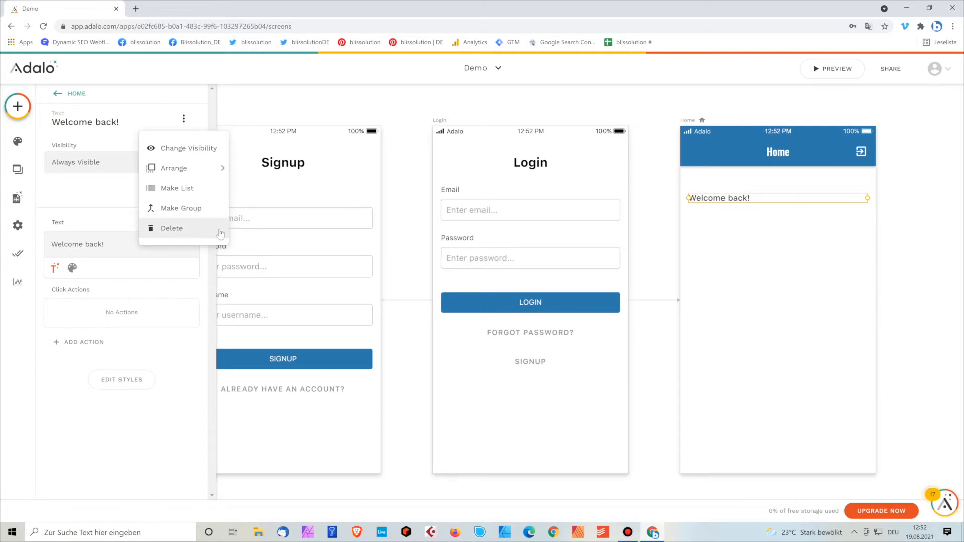
{"action": "left_click", "coordinate": [800, 248]}
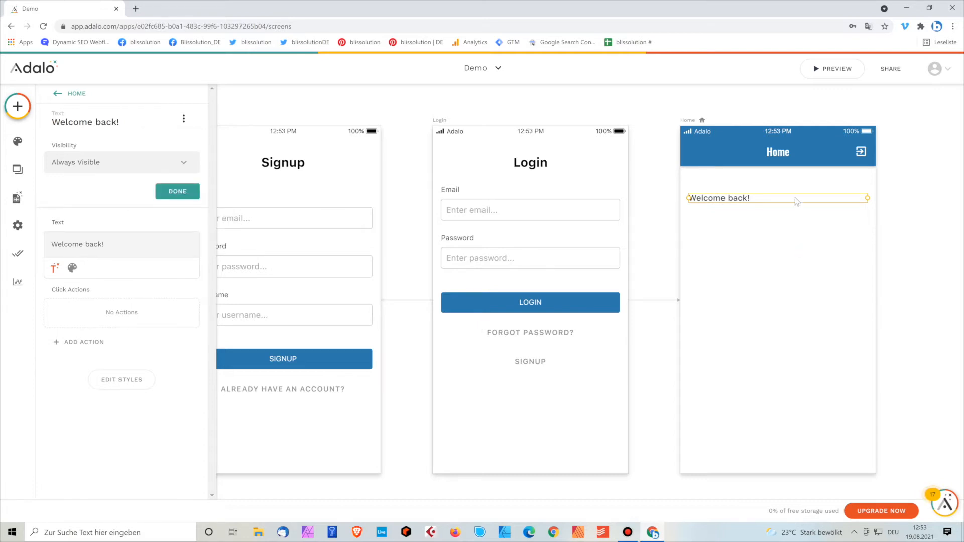
- Delete the welcome text and undo the deletion
{"action": "left_click", "coordinate": [725, 251]}
{"action": "left_click", "coordinate": [718, 199]}
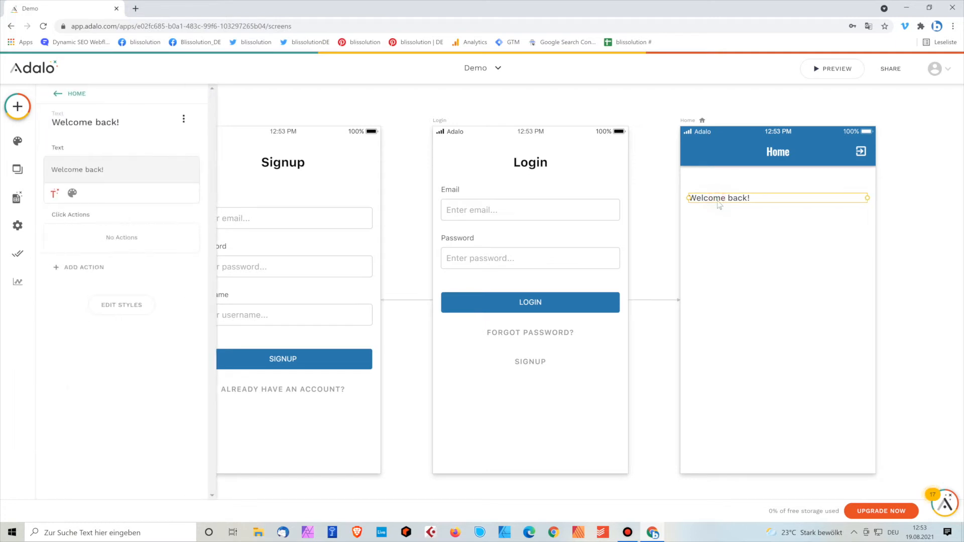
{"action": "key", "text": "Delete"}
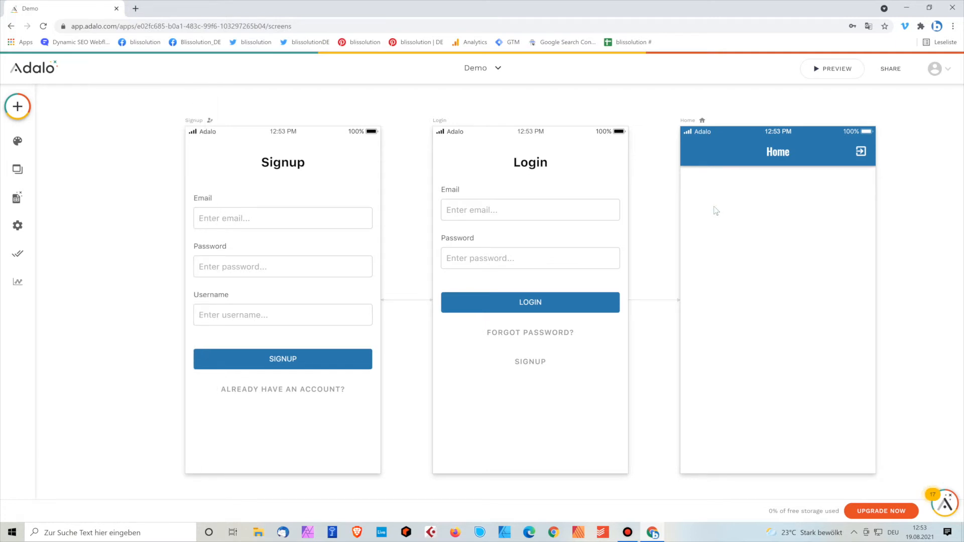
{"action": "key", "text": "ctrl+z"}
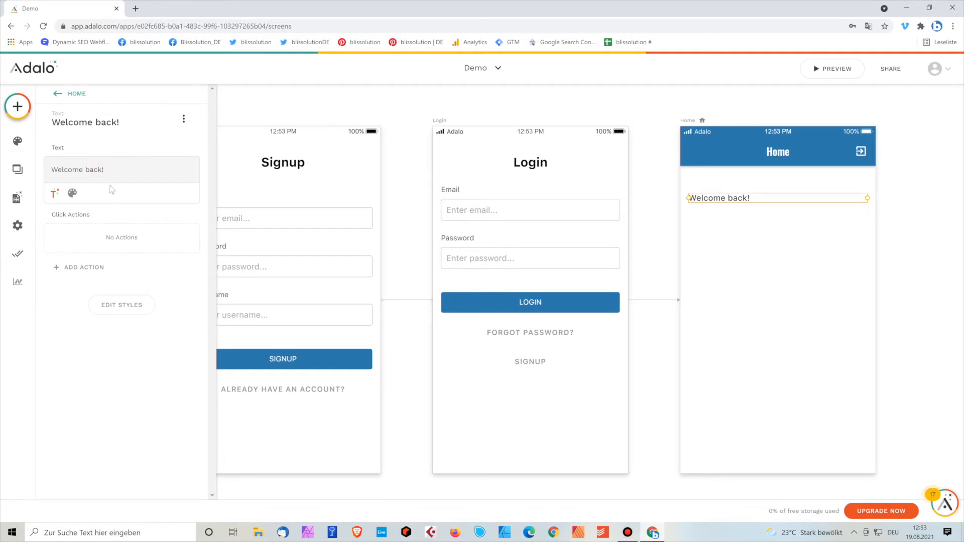
- Change the welcome text to "Welcome back, " followed by the logged-in user's Username and an exclamation mark
{"action": "key", "text": "BackSpace"}
{"action": "key", "text": "BackSpace"}
{"action": "type", "text": ","}
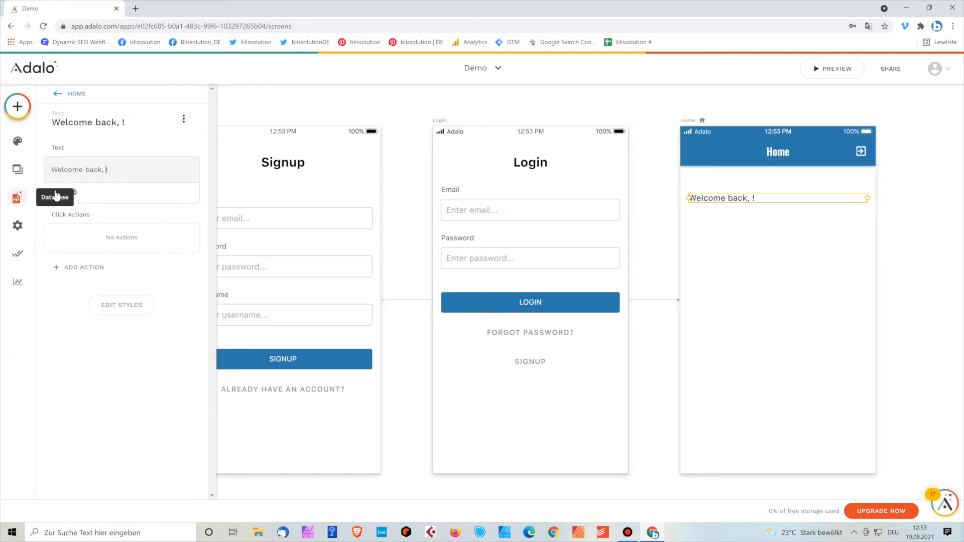
{"action": "left_click", "coordinate": [52, 197]}
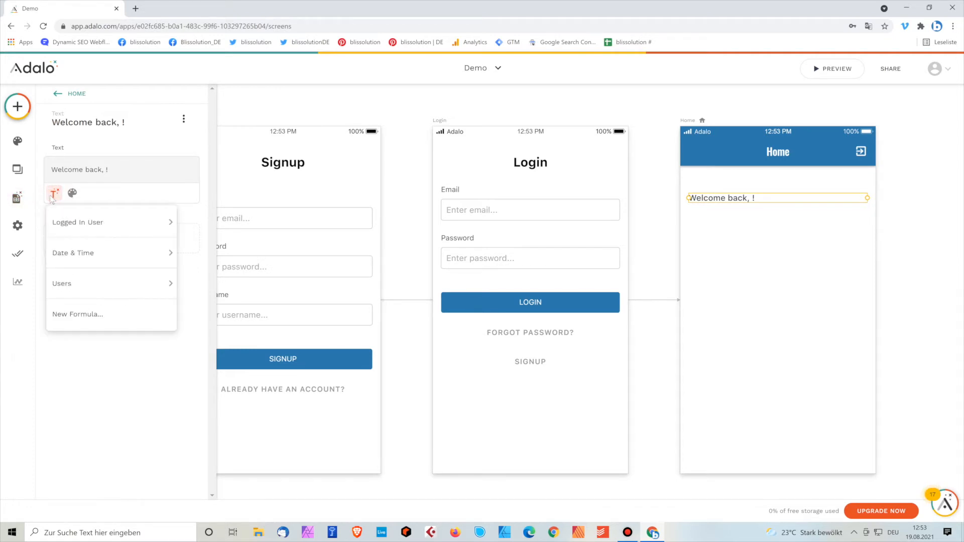
{"action": "mouse_move", "coordinate": [80, 226]}
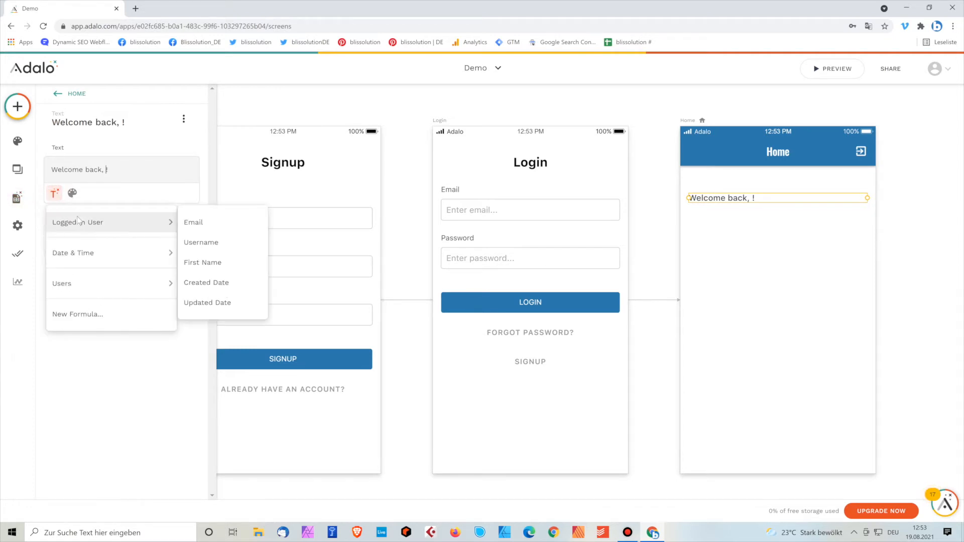
{"action": "left_click", "coordinate": [201, 242]}
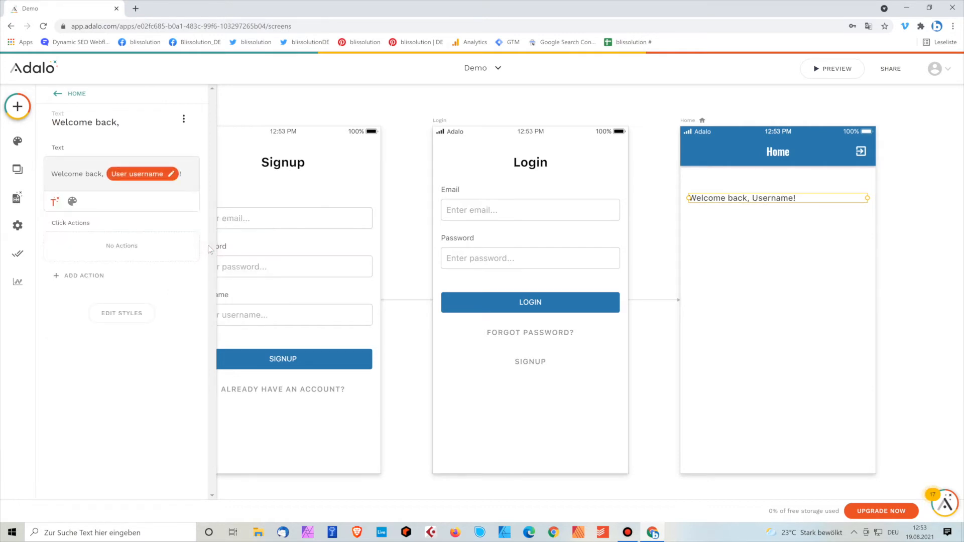
- Color the welcome text red and center-align it
{"action": "left_click", "coordinate": [72, 201]}
{"action": "left_click", "coordinate": [191, 202]}
{"action": "left_click", "coordinate": [215, 228]}
{"action": "left_click", "coordinate": [175, 201]}
{"action": "left_click", "coordinate": [174, 201]}
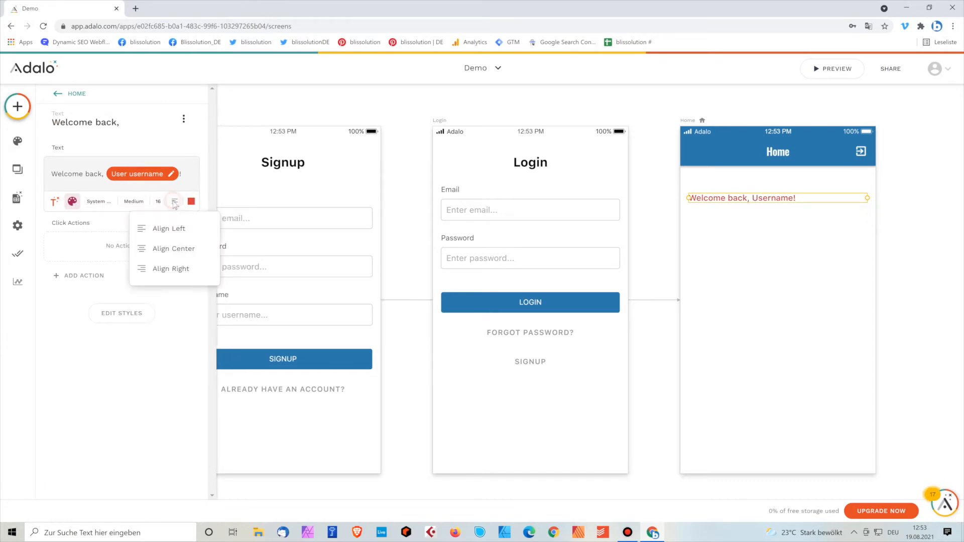
{"action": "left_click", "coordinate": [172, 249]}
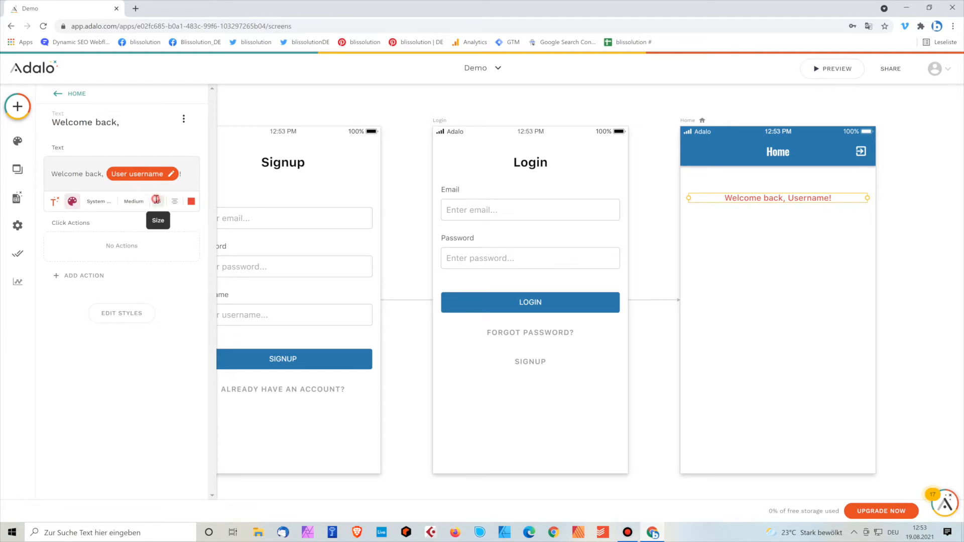
- Set the welcome text size to 24 and give it an extra-bold font weight
{"action": "type", "text": "24"}
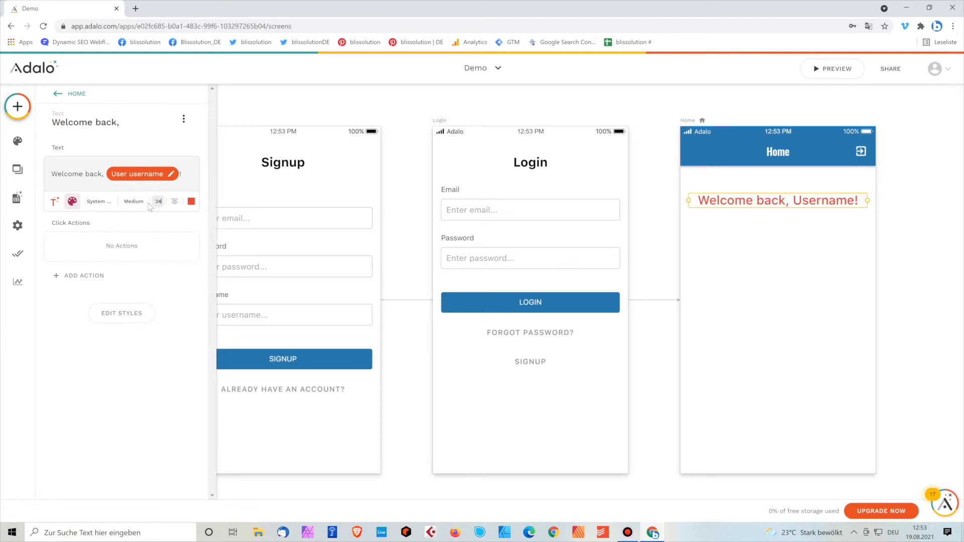
{"action": "left_click", "coordinate": [129, 200]}
{"action": "left_click", "coordinate": [129, 350]}
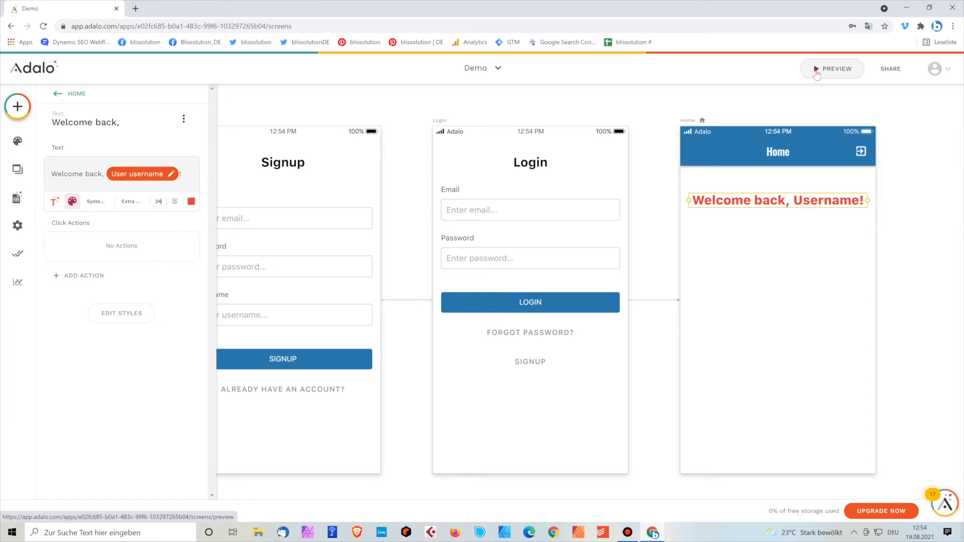
- Preview the app and view the Home screen on iPhone SE and Galaxy S20 devices
{"action": "left_click", "coordinate": [817, 75]}
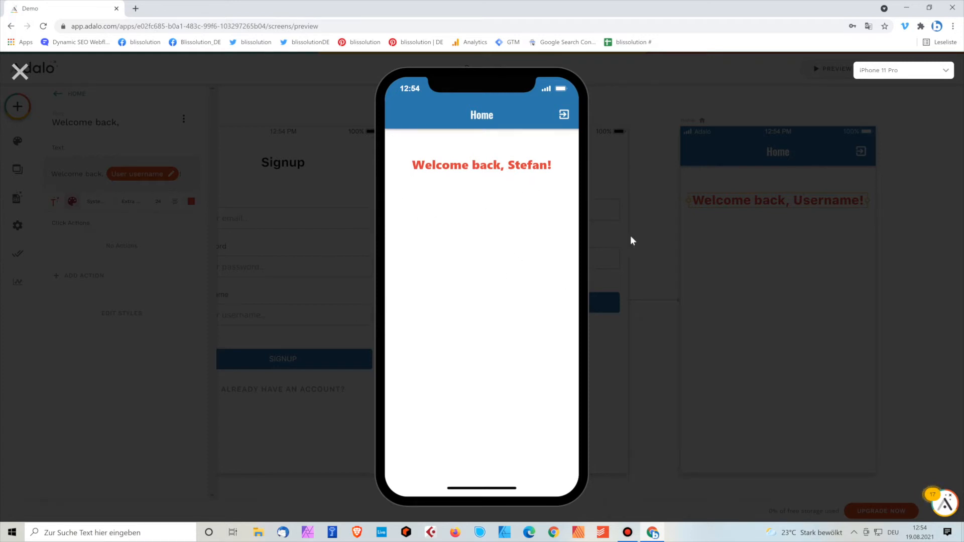
{"action": "left_click", "coordinate": [884, 73]}
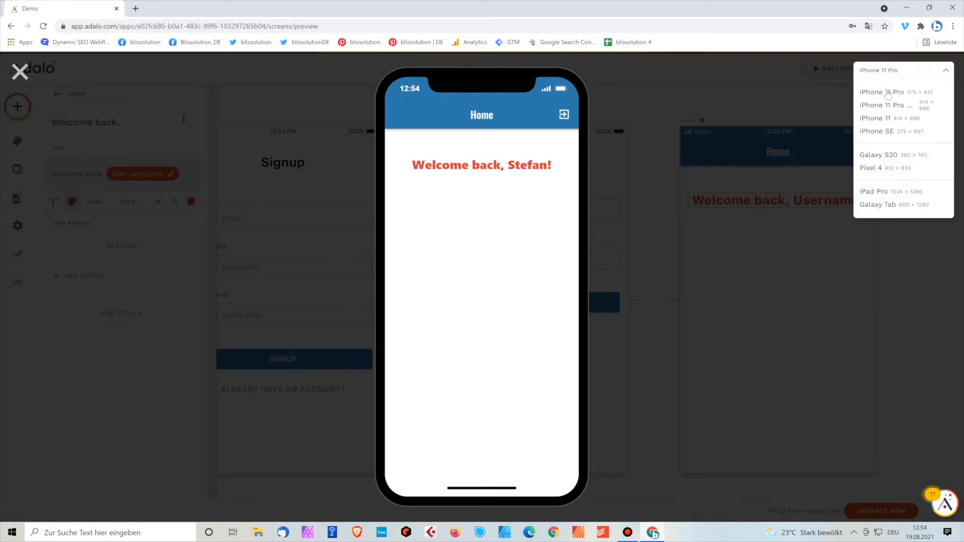
{"action": "left_click", "coordinate": [885, 131]}
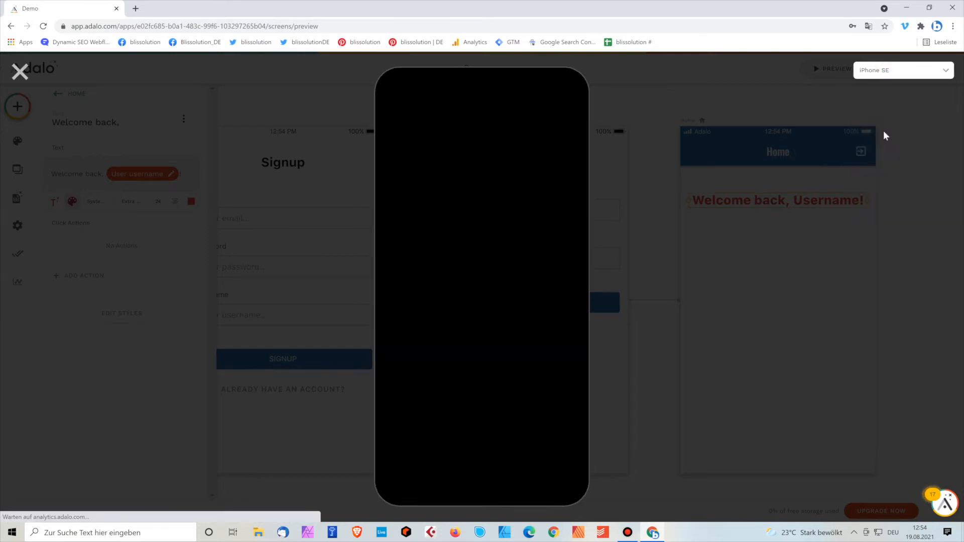
{"action": "left_click", "coordinate": [909, 71]}
{"action": "left_click", "coordinate": [900, 152]}
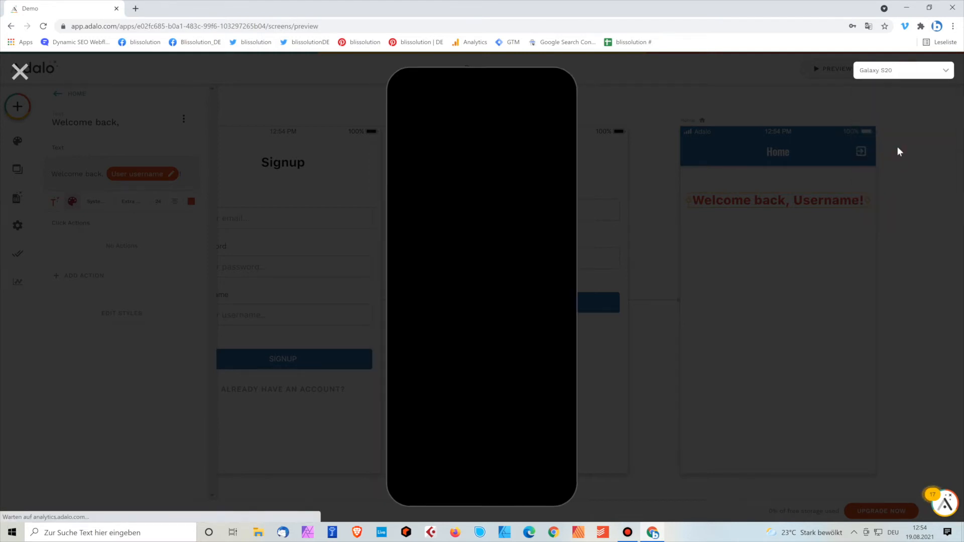
- Preview the Home screen on an iPad Pro and close the preview
{"action": "left_click", "coordinate": [899, 70]}
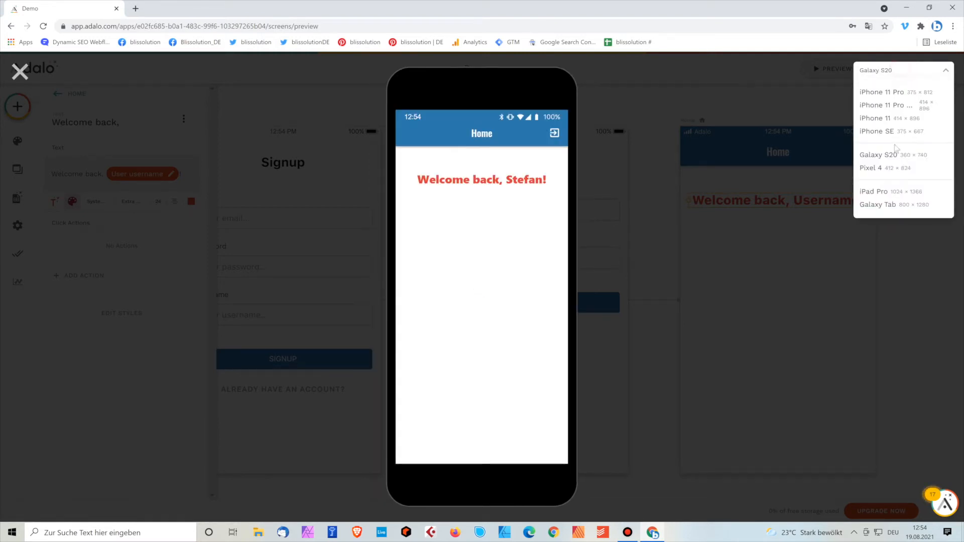
{"action": "left_click", "coordinate": [897, 193]}
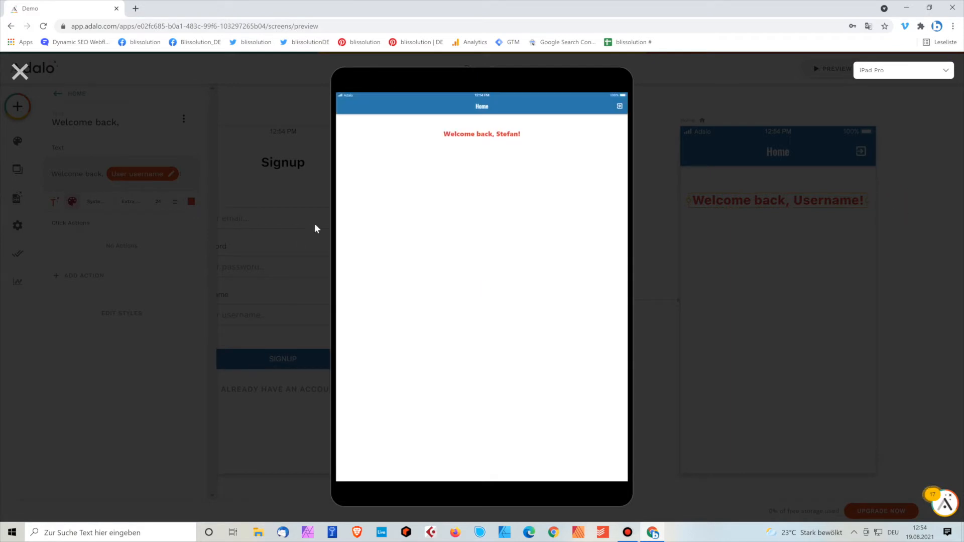
{"action": "left_click", "coordinate": [21, 71]}
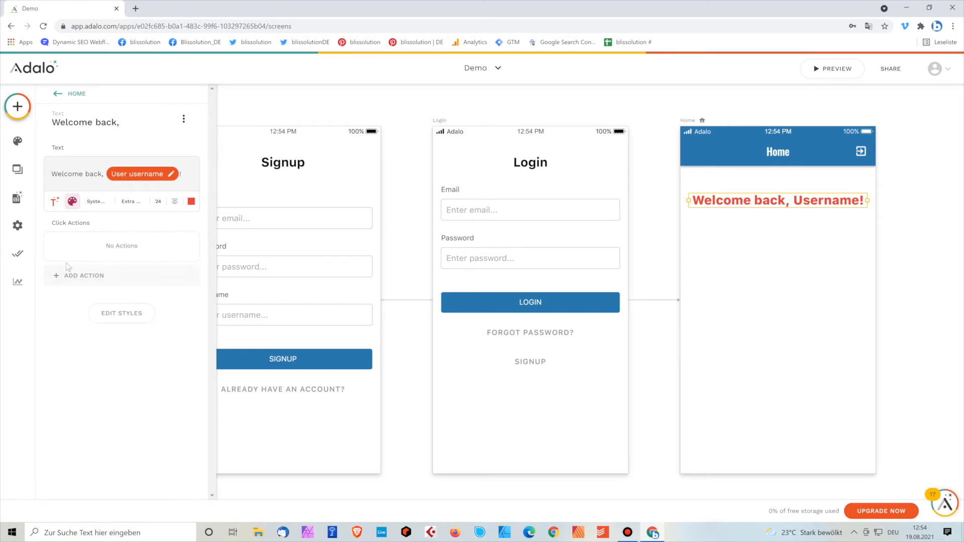
- Add an Update action for the Logged In User to the welcome text's click actions
{"action": "left_click", "coordinate": [56, 279]}
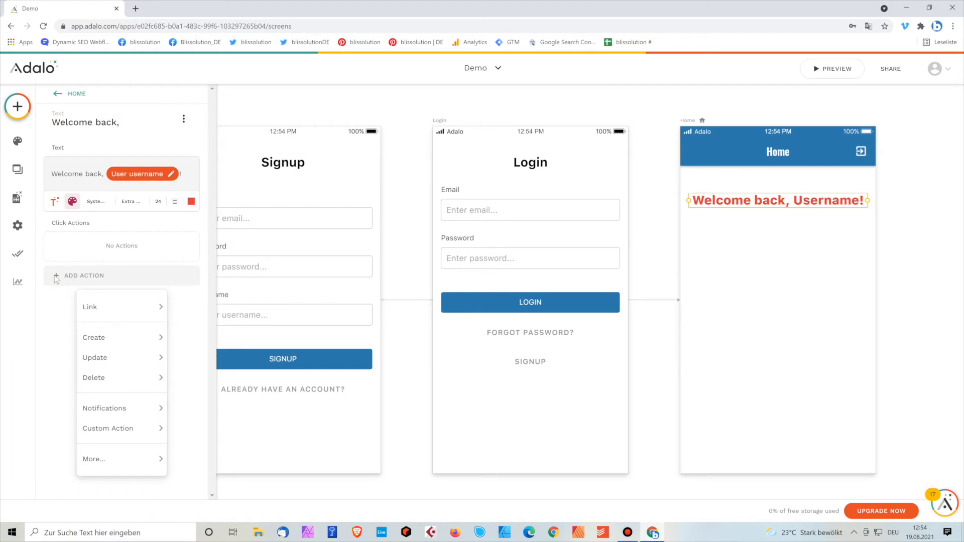
{"action": "mouse_move", "coordinate": [115, 309]}
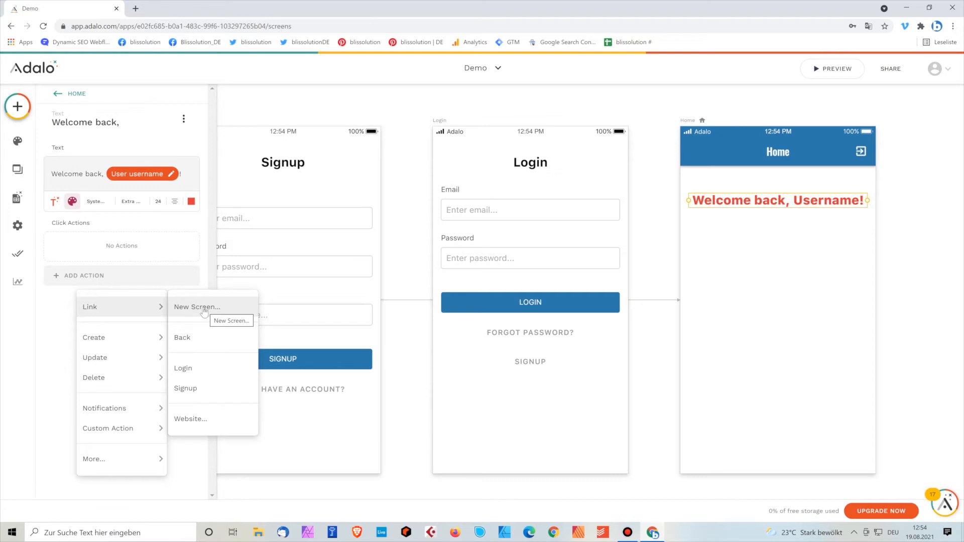
{"action": "mouse_move", "coordinate": [150, 345]}
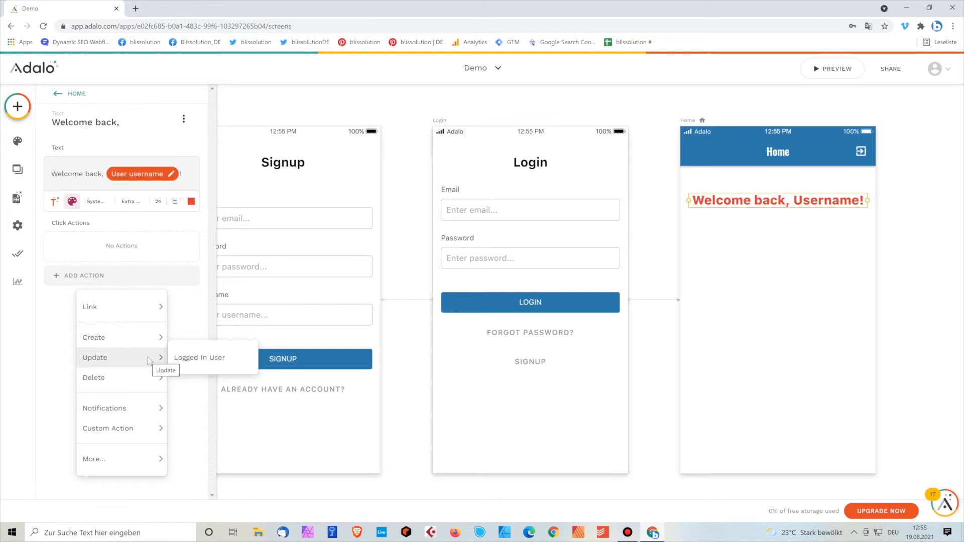
{"action": "mouse_move", "coordinate": [144, 382]}
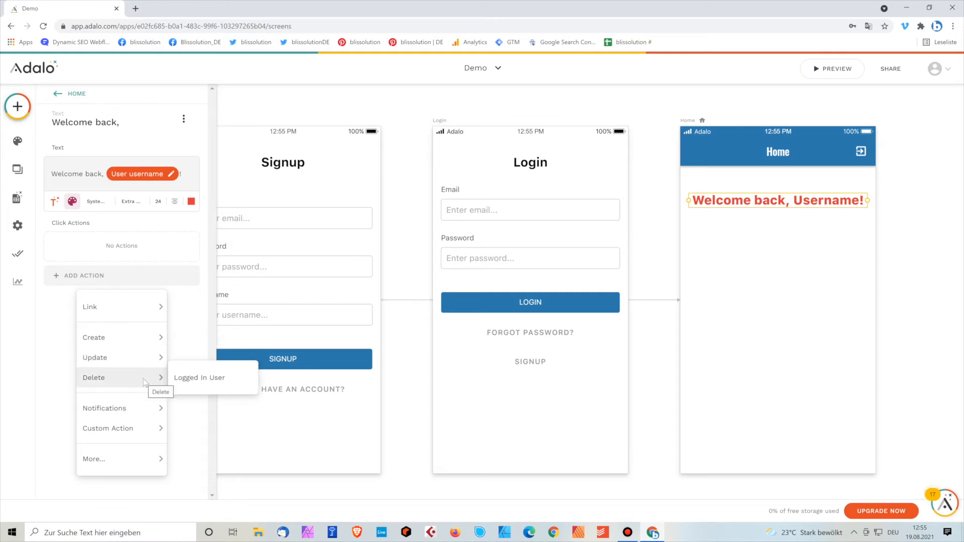
{"action": "mouse_move", "coordinate": [139, 419]}
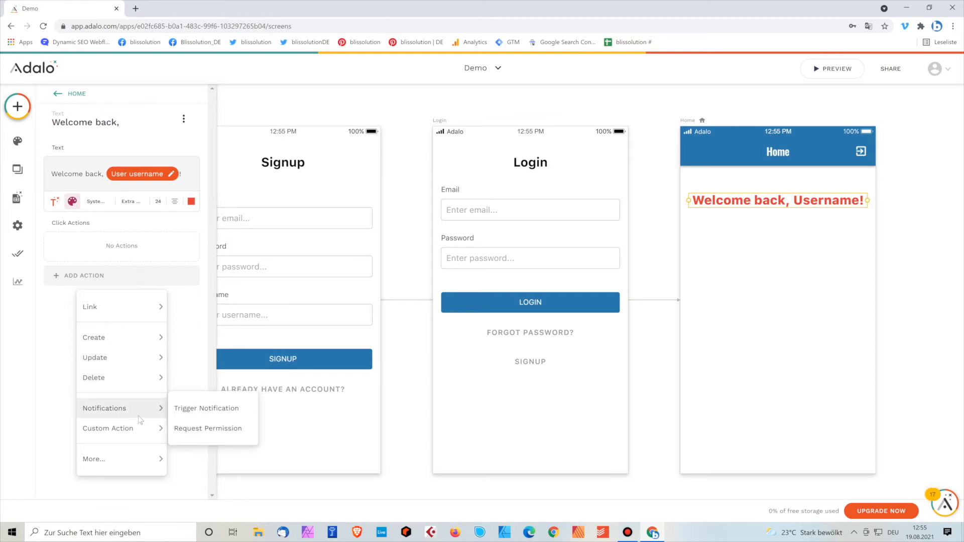
{"action": "mouse_move", "coordinate": [145, 438]}
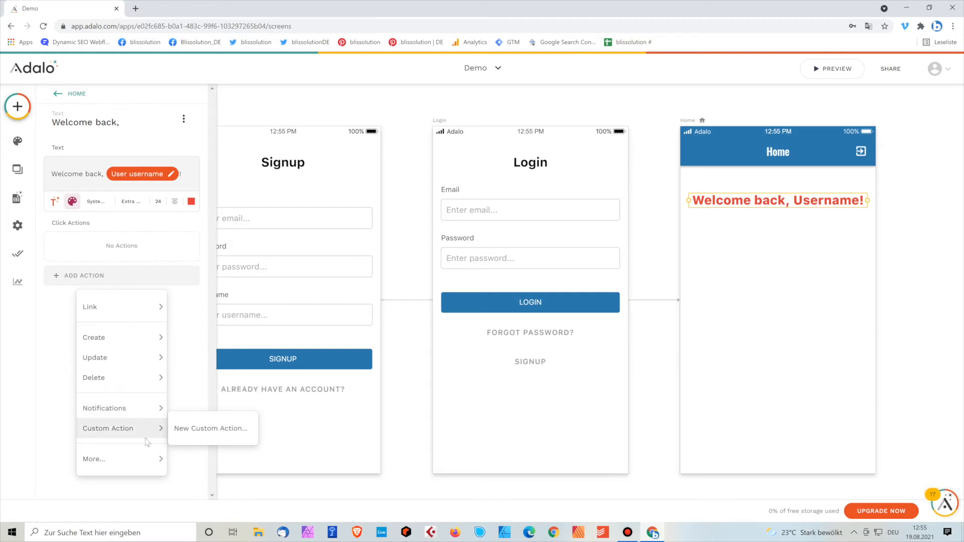
{"action": "mouse_move", "coordinate": [109, 356]}
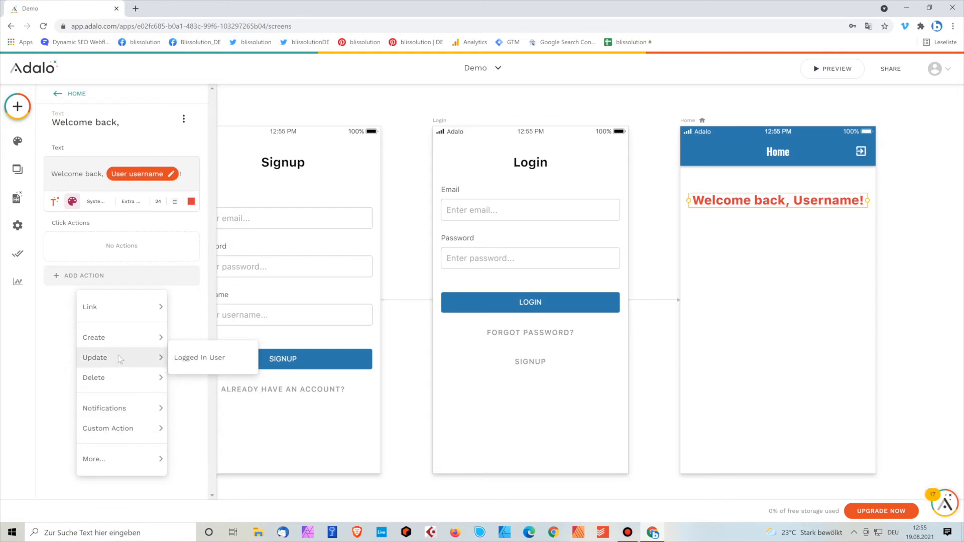
{"action": "left_click", "coordinate": [190, 363]}
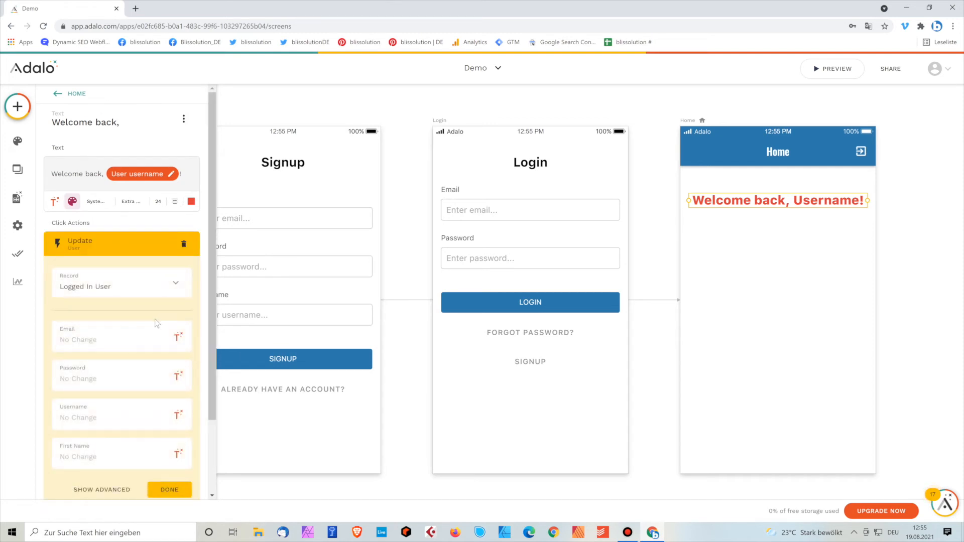
- Set the update action to run only sometimes, when Logged In User is equal to Empty
{"action": "scroll", "coordinate": [155, 318], "scroll_direction": "down", "scroll_amount": 1}
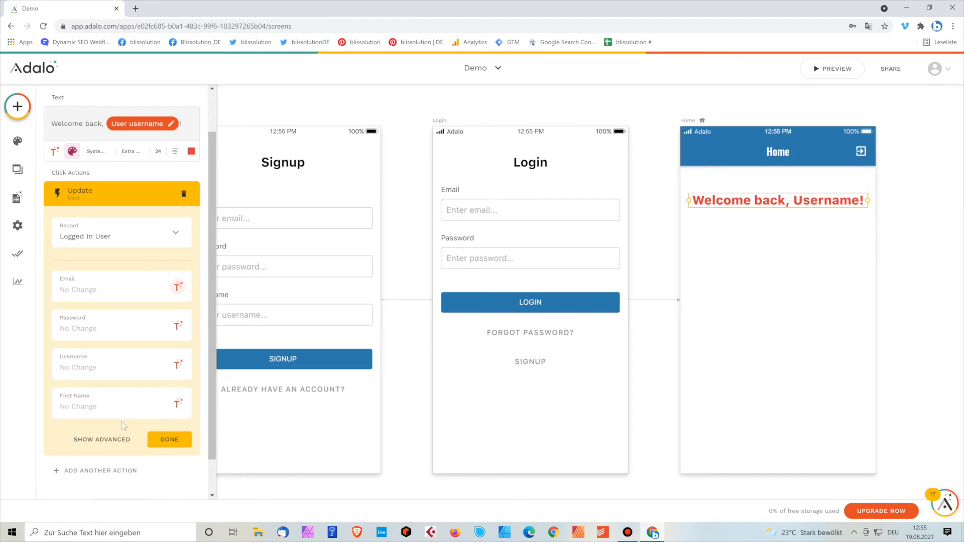
{"action": "left_click", "coordinate": [102, 439]}
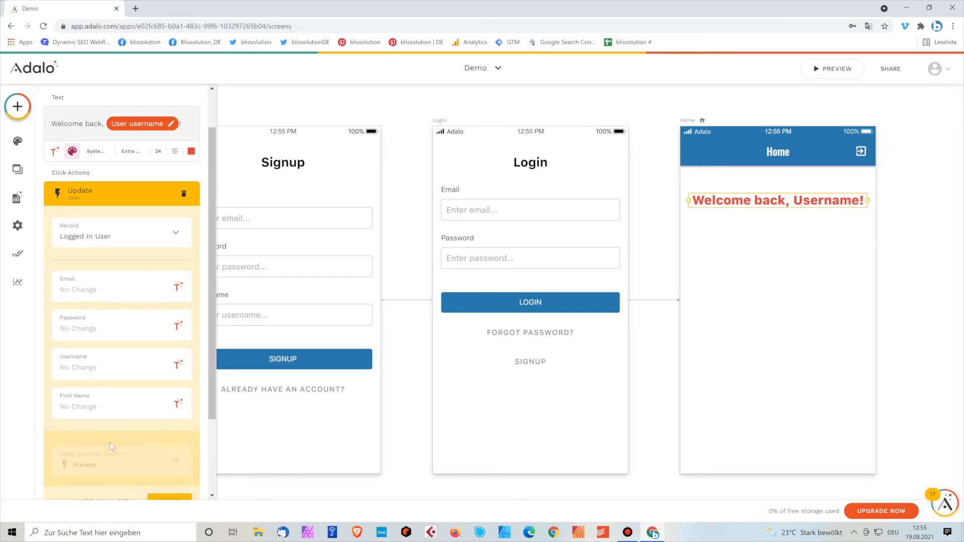
{"action": "scroll", "coordinate": [108, 445], "scroll_direction": "down", "scroll_amount": 2}
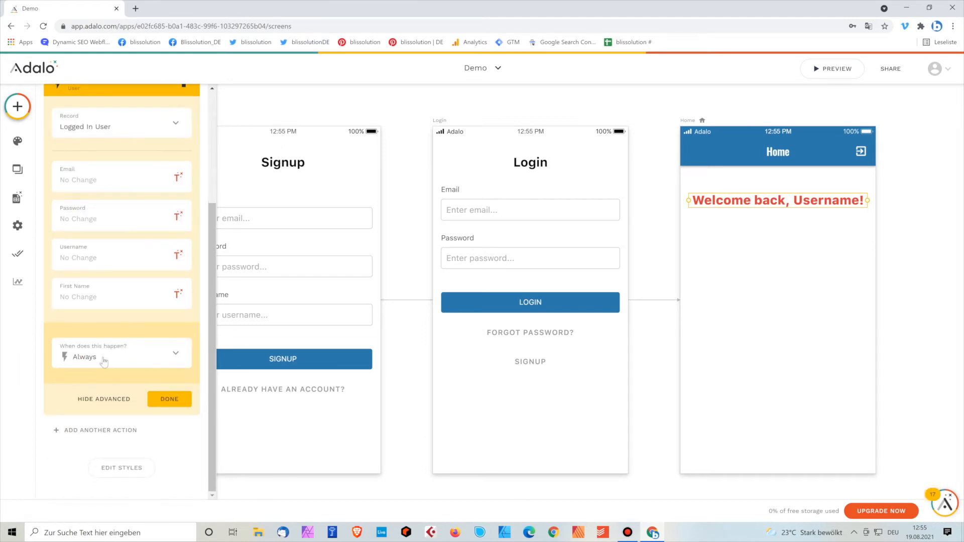
{"action": "left_click", "coordinate": [143, 360]}
{"action": "left_click", "coordinate": [126, 322]}
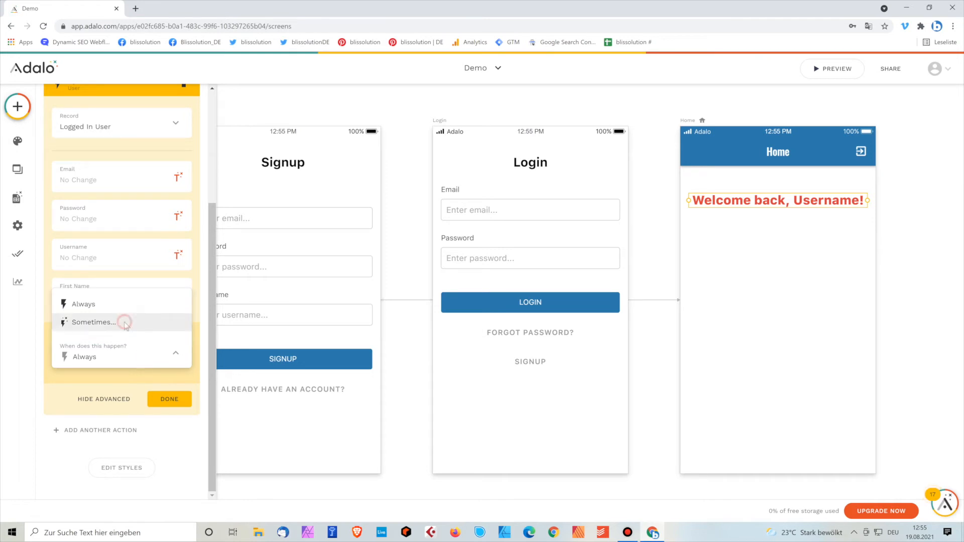
{"action": "left_click", "coordinate": [149, 396]}
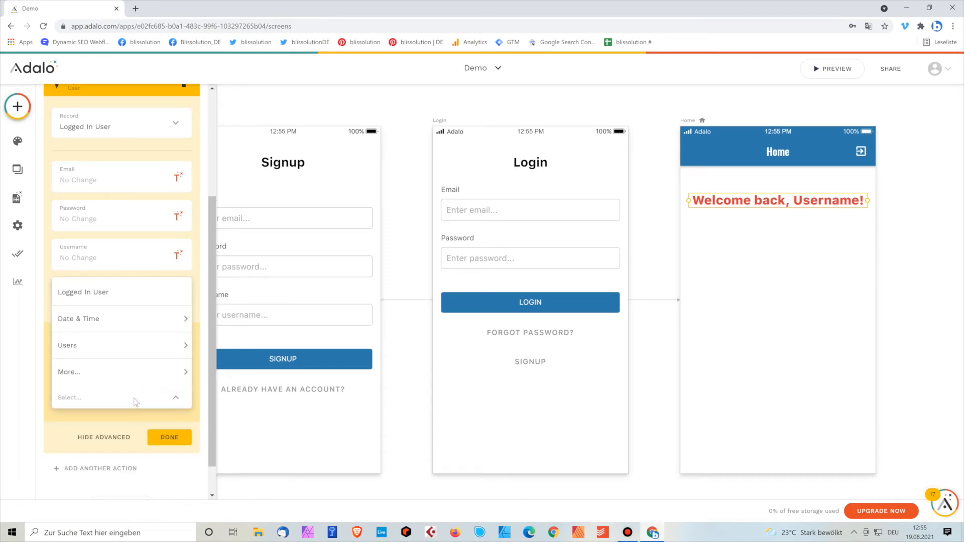
{"action": "mouse_move", "coordinate": [131, 344]}
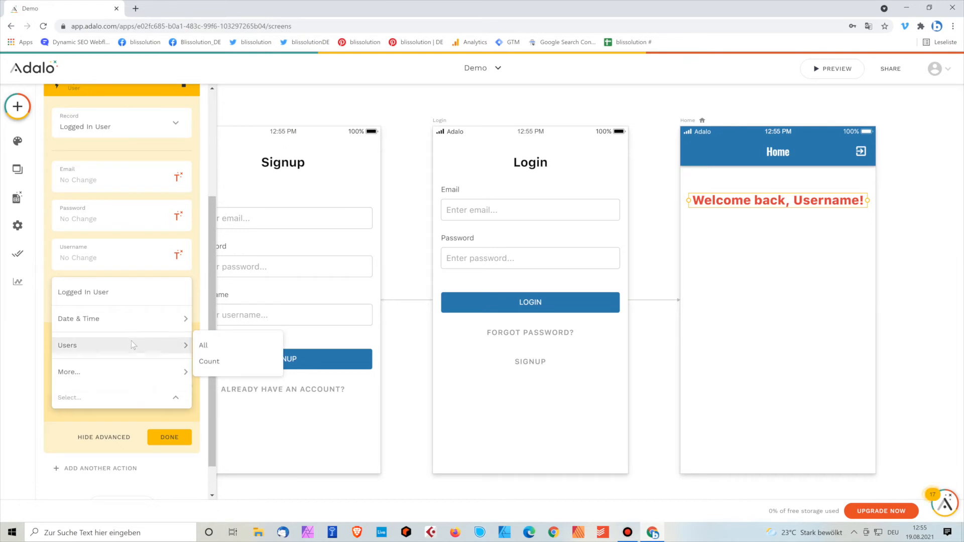
{"action": "left_click", "coordinate": [122, 292]}
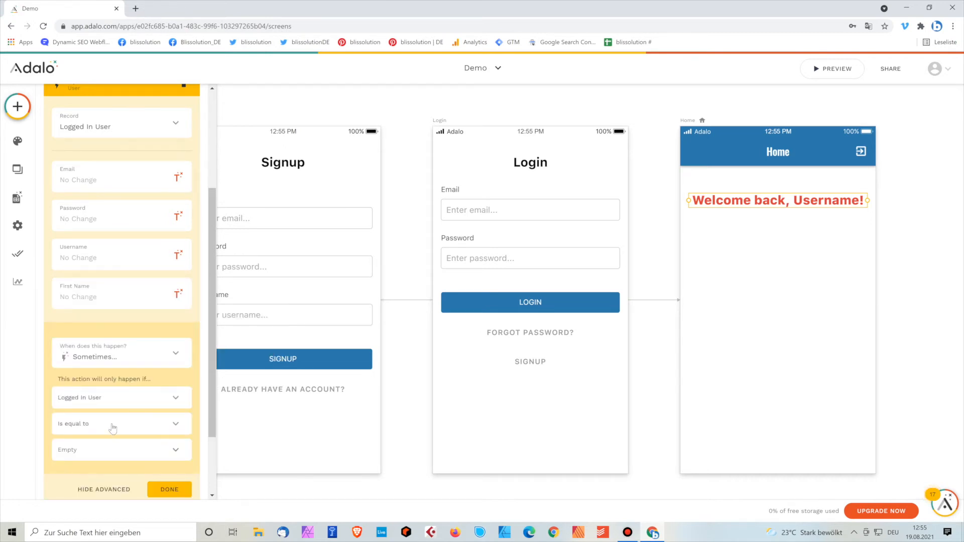
{"action": "left_click", "coordinate": [86, 450]}
{"action": "scroll", "coordinate": [150, 425], "scroll_direction": "down", "scroll_amount": 2}
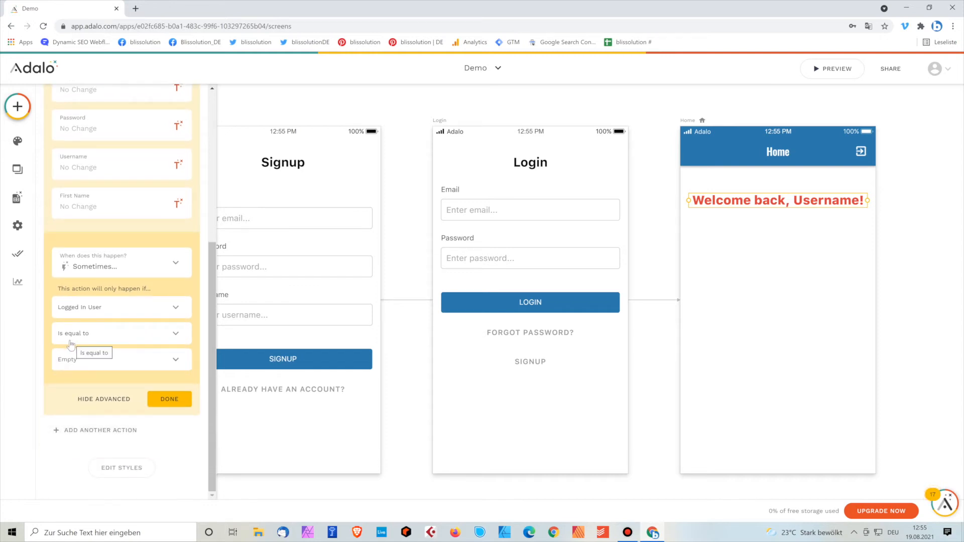
- Open the welcome text's style options and inspect its multi-line, opacity and auto-width settings
{"action": "left_click", "coordinate": [115, 478]}
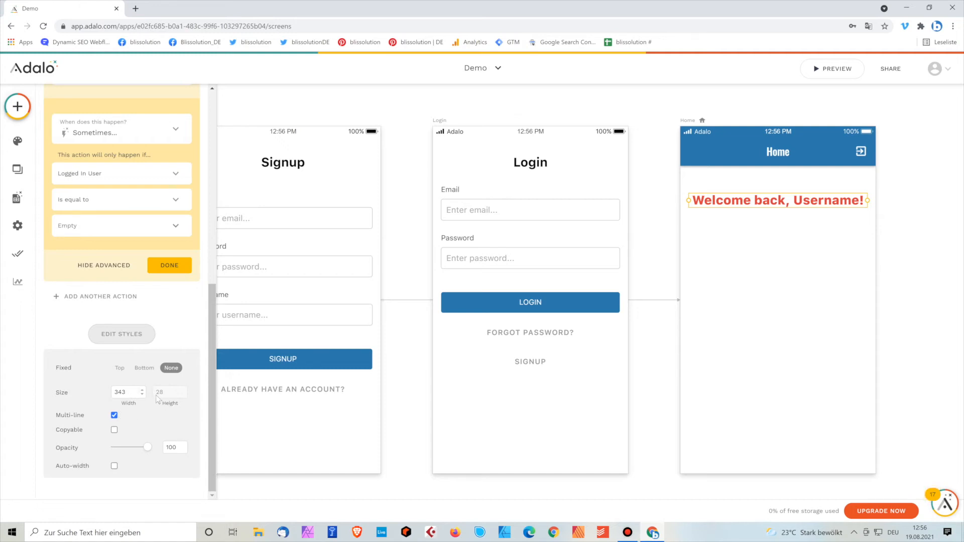
{"action": "left_click", "coordinate": [114, 416]}
{"action": "left_click", "coordinate": [114, 416]}
{"action": "mouse_move", "coordinate": [147, 448]}
{"action": "left_mouse_down"}
{"action": "mouse_move", "coordinate": [116, 447]}
{"action": "mouse_move", "coordinate": [157, 451]}
{"action": "left_mouse_up"}
{"action": "left_click", "coordinate": [114, 467]}
{"action": "left_click", "coordinate": [114, 467]}
{"action": "left_click", "coordinate": [718, 254]}
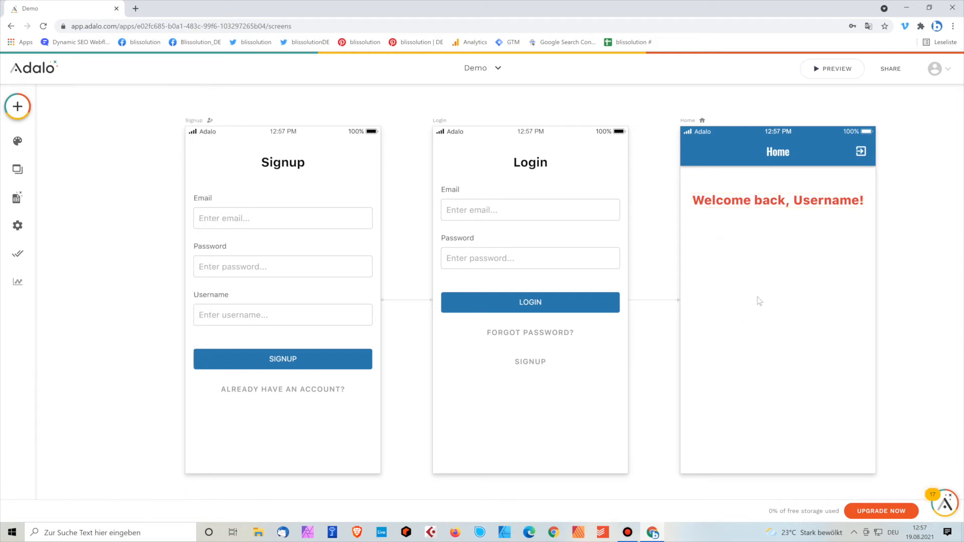
- Move the Home screen slightly to the left on the canvas
{"action": "left_click_drag", "start_coordinate": [756, 300], "coordinate": [834, 175]}
{"action": "left_click", "coordinate": [772, 276]}
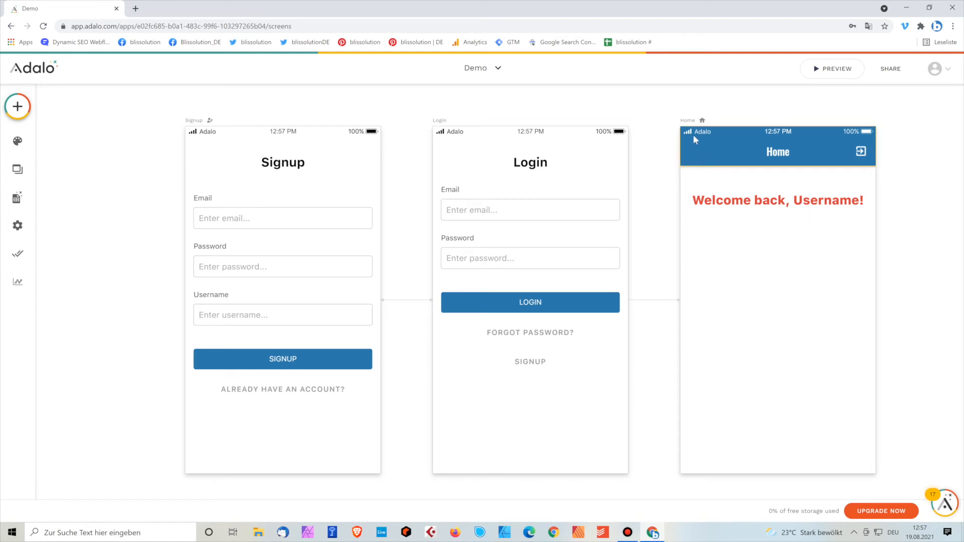
{"action": "left_click", "coordinate": [688, 122]}
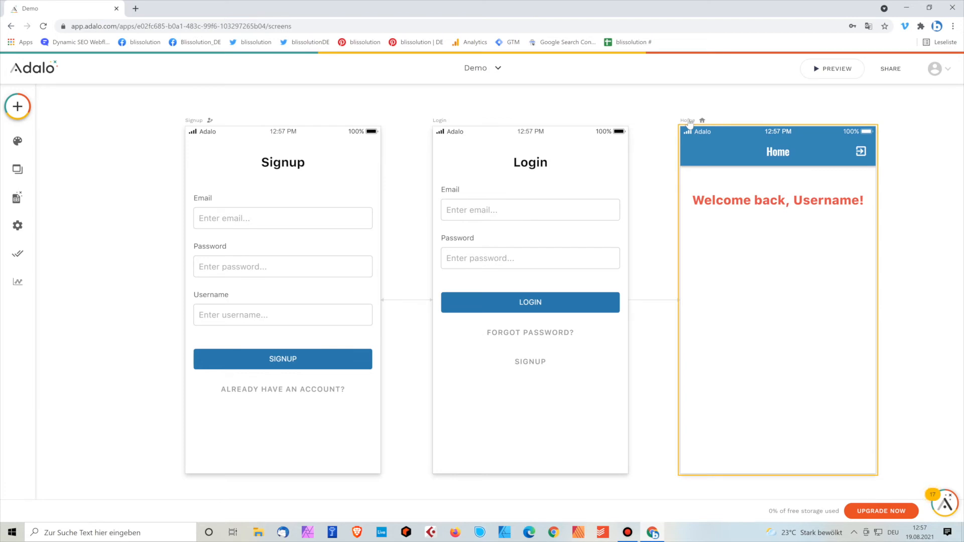
{"action": "left_click", "coordinate": [690, 122]}
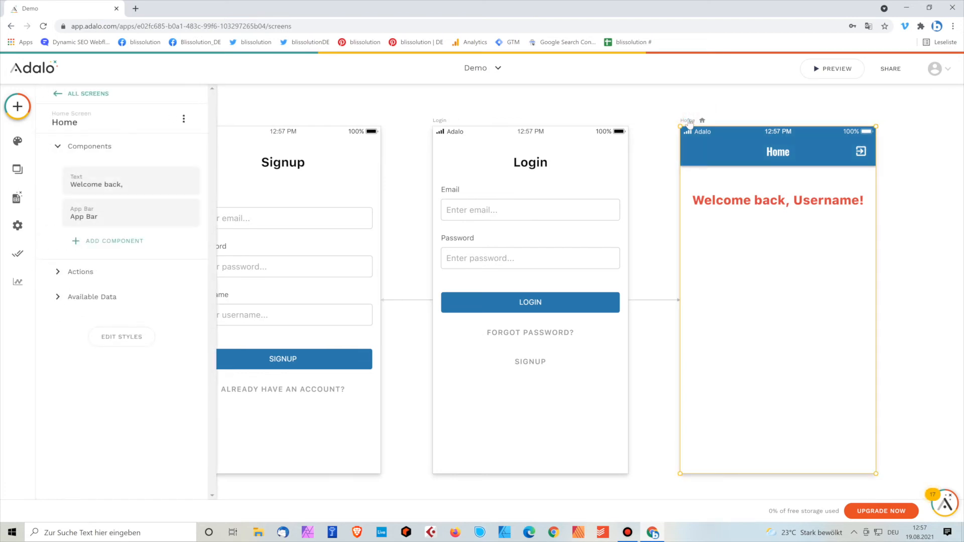
{"action": "left_click_drag", "start_coordinate": [691, 121], "coordinate": [662, 127]}
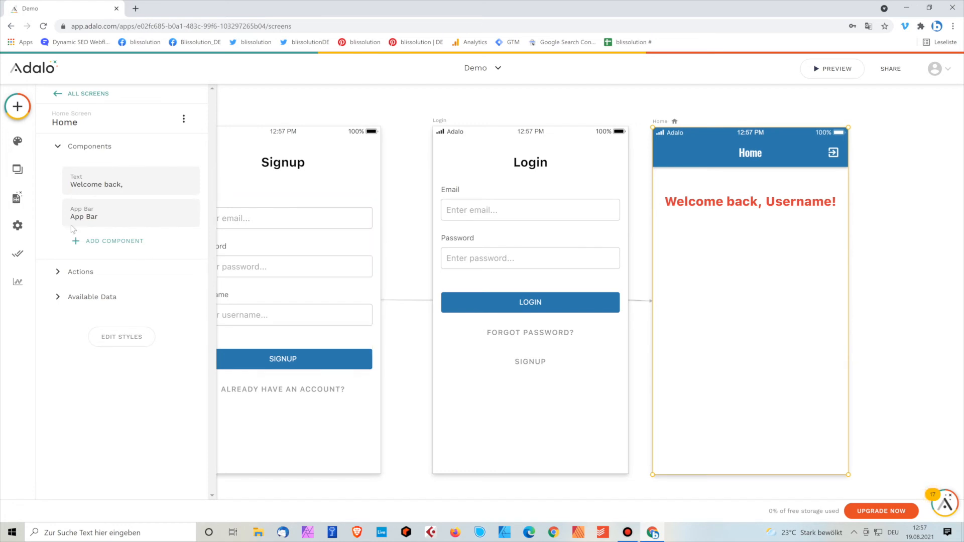
- Toggle the display of screen connections off and back on in the app's display settings
{"action": "left_click", "coordinate": [17, 226]}
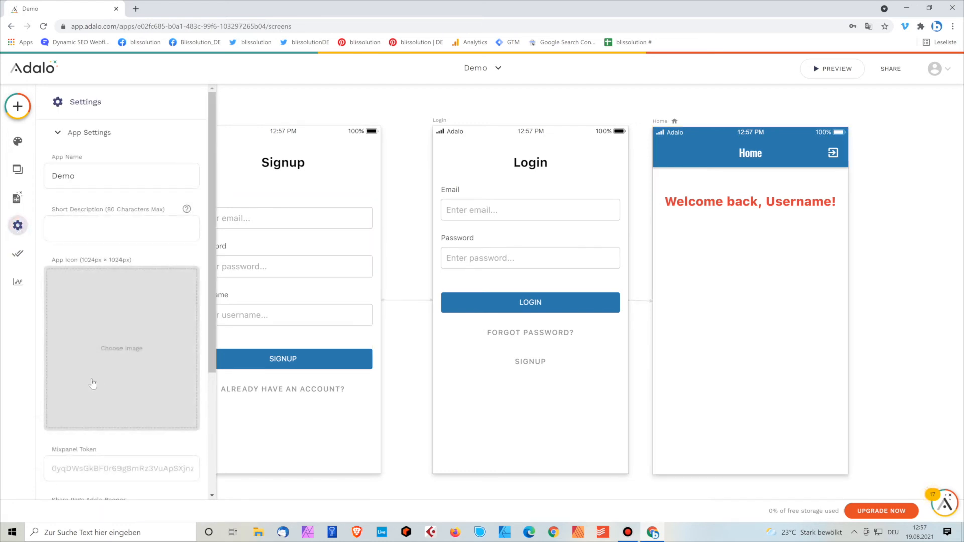
{"action": "scroll", "coordinate": [92, 384], "scroll_direction": "down", "scroll_amount": 3}
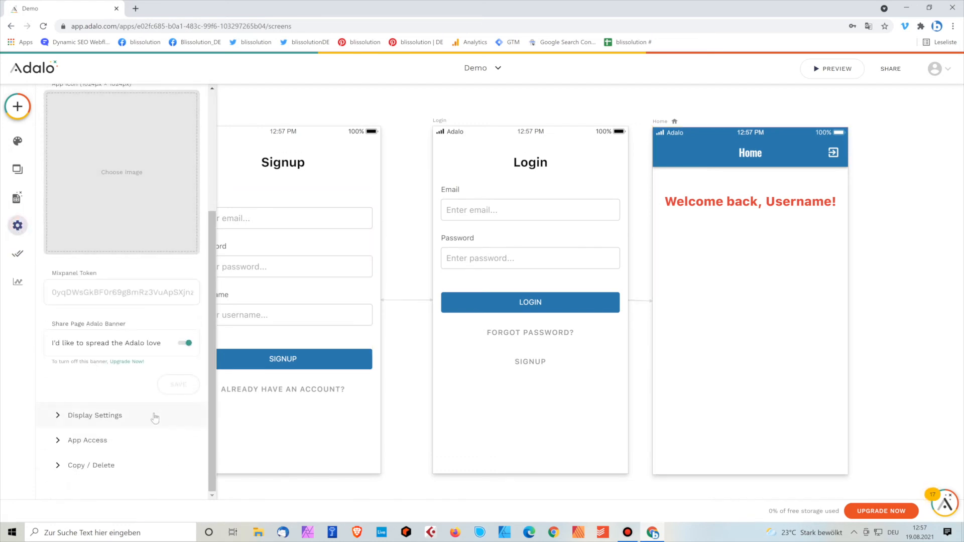
{"action": "left_click", "coordinate": [92, 416]}
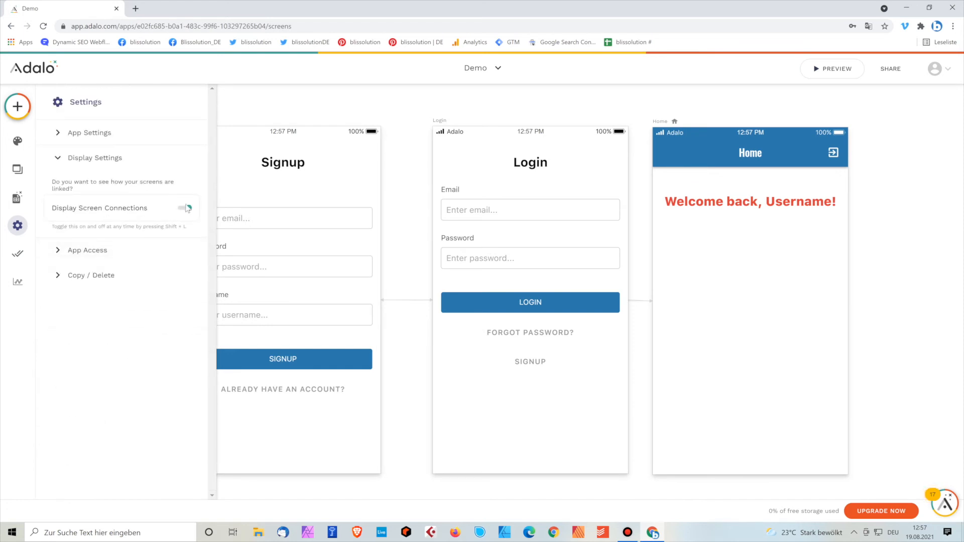
{"action": "left_click", "coordinate": [183, 210]}
{"action": "left_click", "coordinate": [184, 210]}
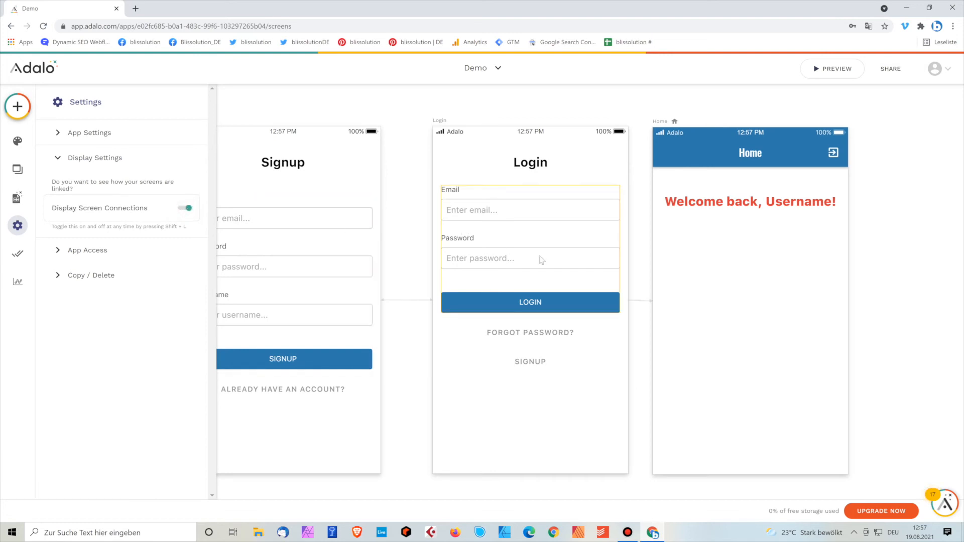
- Open the Home screen's settings and examine its navigation type options and screen menu
{"action": "left_click", "coordinate": [661, 121]}
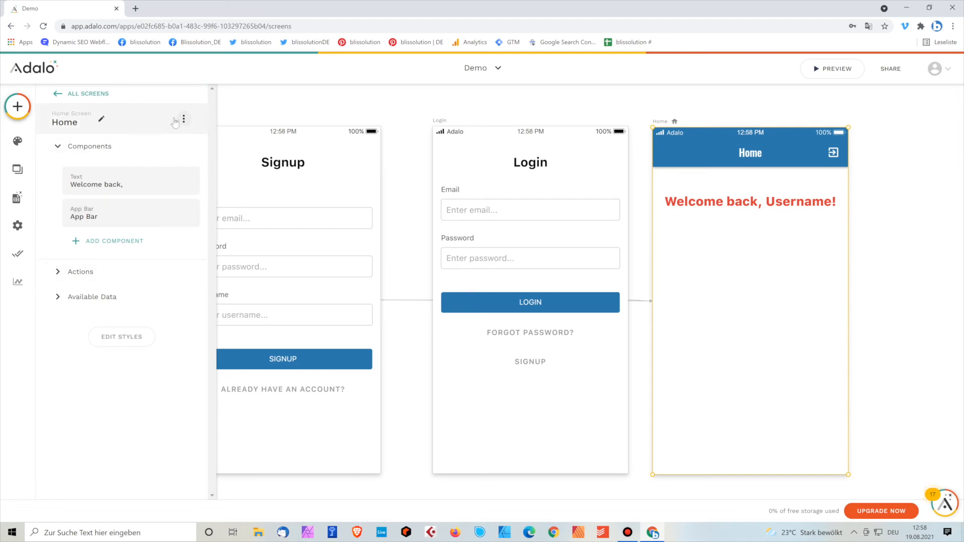
{"action": "left_click", "coordinate": [103, 122]}
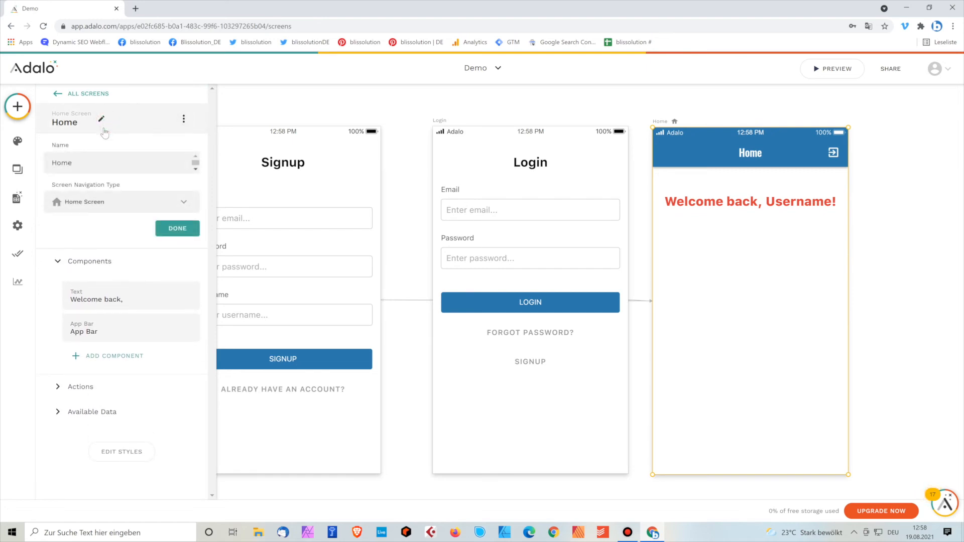
{"action": "left_click", "coordinate": [117, 207]}
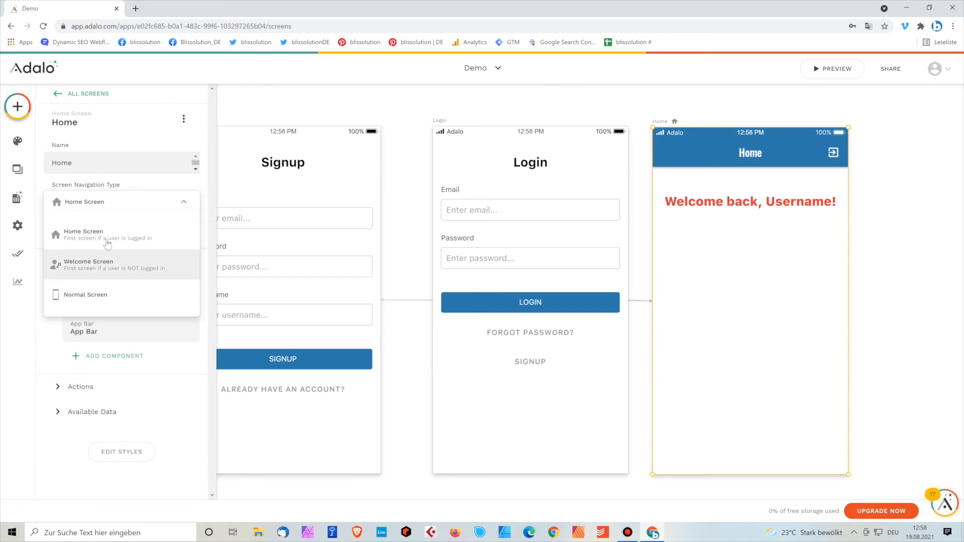
{"action": "left_click", "coordinate": [184, 119]}
{"action": "left_click", "coordinate": [184, 119]}
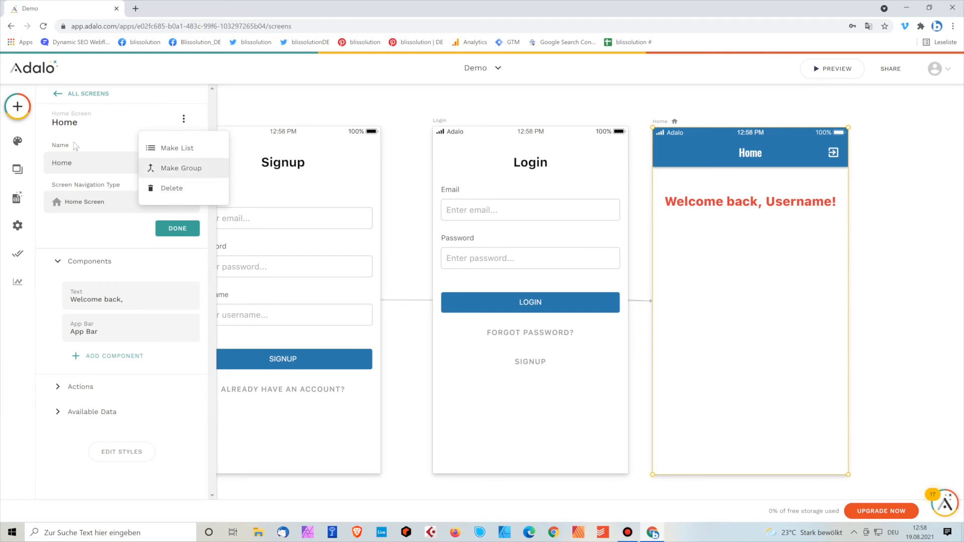
{"action": "left_click", "coordinate": [98, 140]}
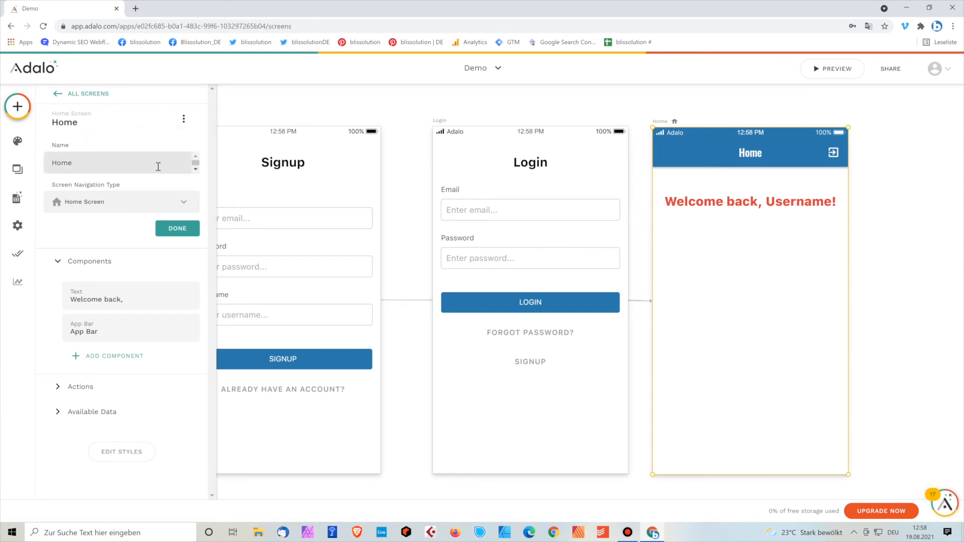
{"action": "left_click", "coordinate": [176, 230]}
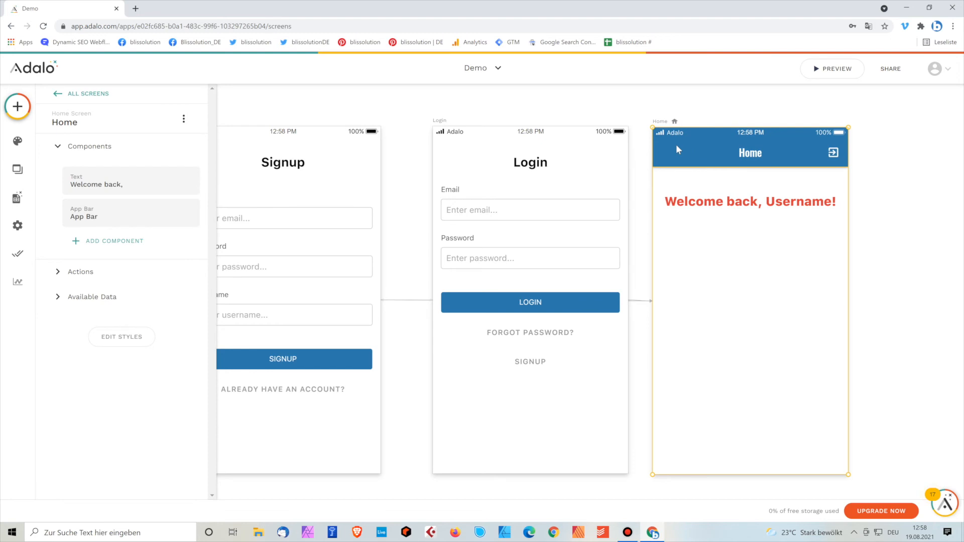
- Move the welcome text below the App Bar in the Home screen's component order
{"action": "left_click_drag", "start_coordinate": [126, 181], "coordinate": [117, 229]}
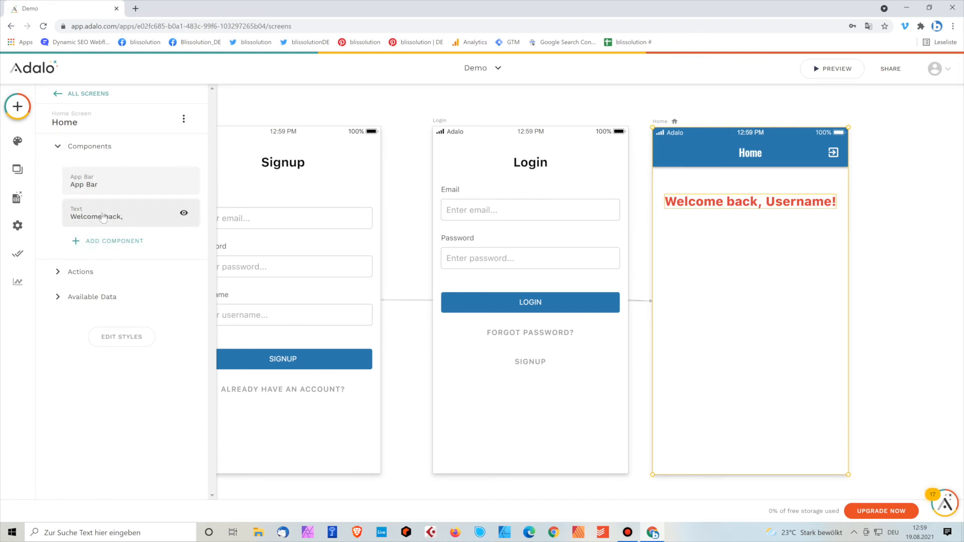
- Browse the Home screen's add-component panel, then its Actions and Available Data sections
{"action": "left_click", "coordinate": [82, 242]}
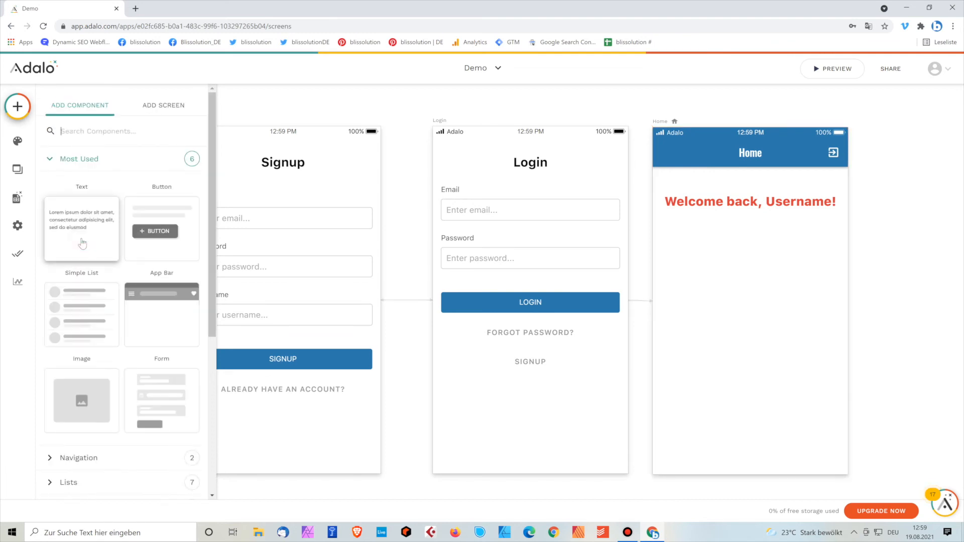
{"action": "left_click", "coordinate": [667, 254]}
{"action": "left_click", "coordinate": [660, 127]}
{"action": "left_click", "coordinate": [658, 125]}
{"action": "left_click", "coordinate": [61, 272]}
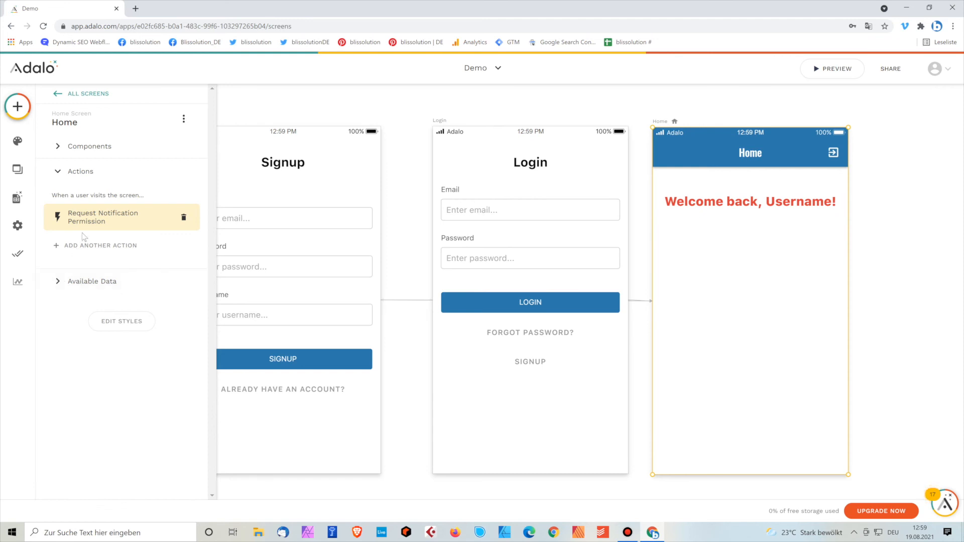
{"action": "left_click", "coordinate": [57, 283]}
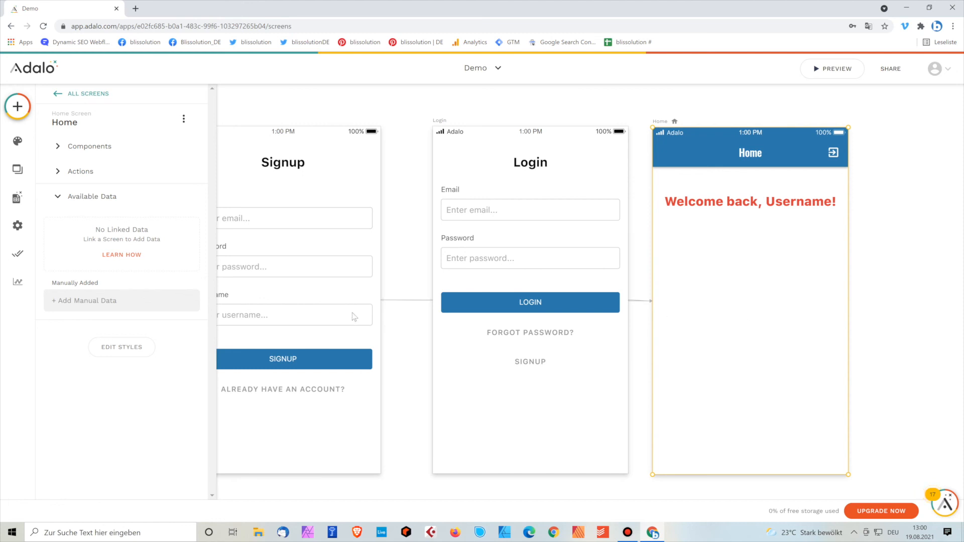
- Open the Home screen's styles and set the gear graphic as its background image
{"action": "left_click", "coordinate": [122, 347]}
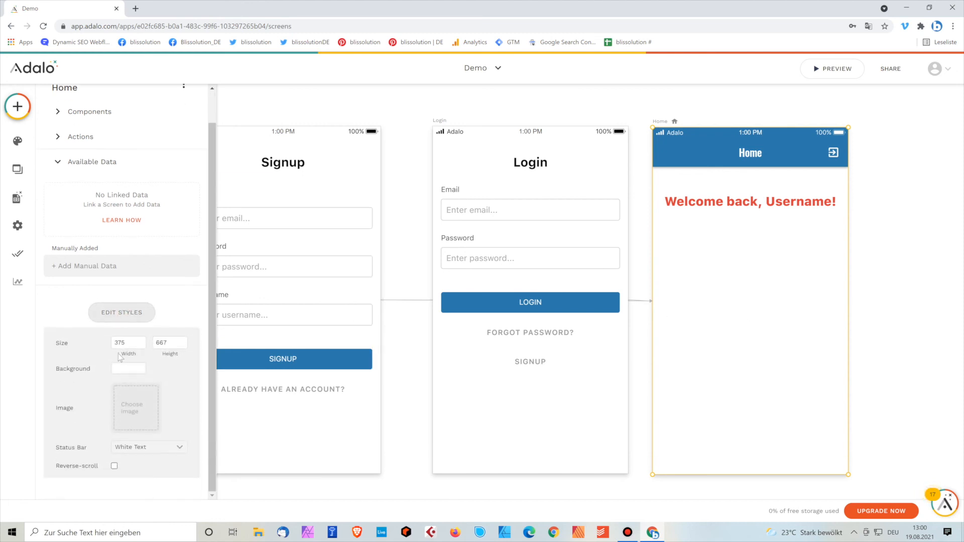
{"action": "left_click", "coordinate": [123, 370]}
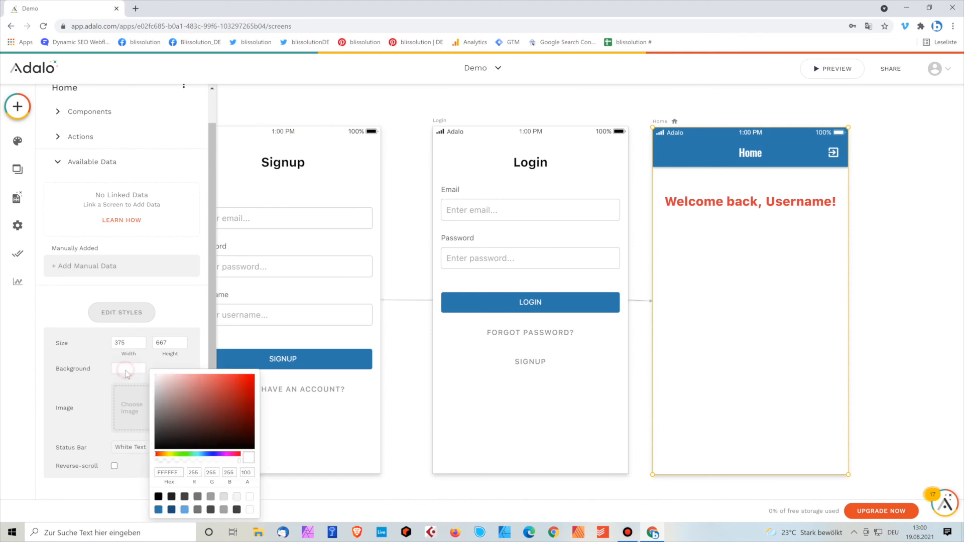
{"action": "left_click", "coordinate": [182, 383]}
{"action": "left_click", "coordinate": [250, 498]}
{"action": "left_click", "coordinate": [143, 411]}
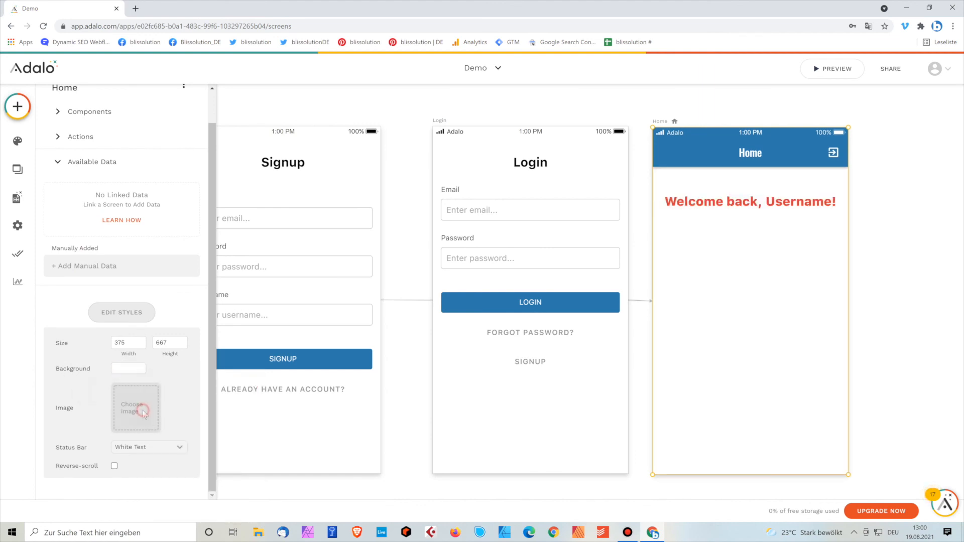
{"action": "double_click", "coordinate": [67, 74]}
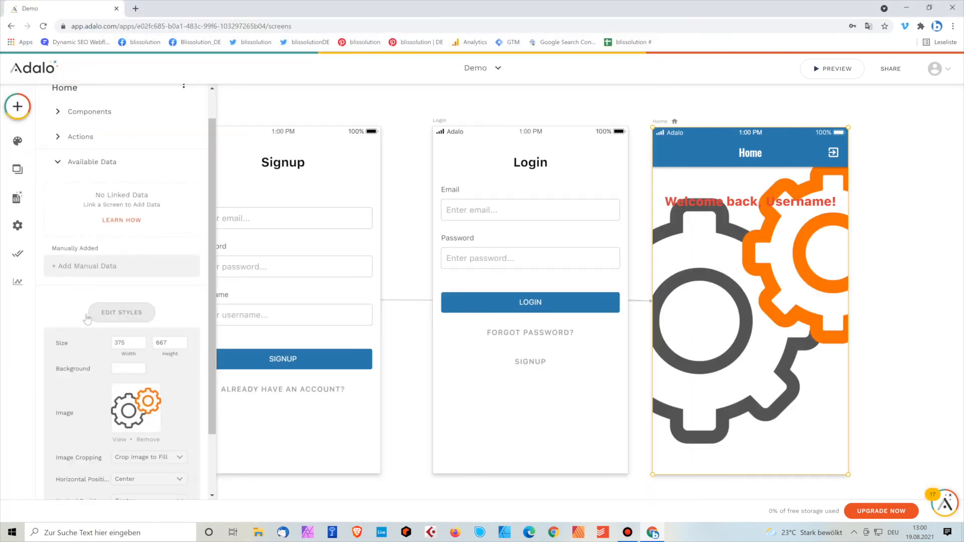
- Set the background image cropping to Show Full Image and review its horizontal and vertical position options
{"action": "left_click", "coordinate": [148, 458]}
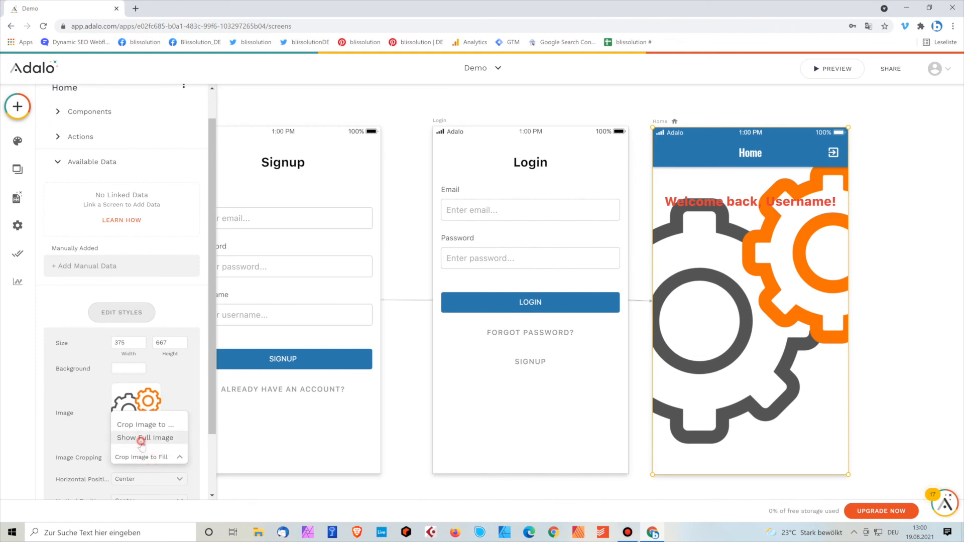
{"action": "left_click", "coordinate": [142, 438]}
{"action": "scroll", "coordinate": [122, 412], "scroll_direction": "down", "scroll_amount": 3}
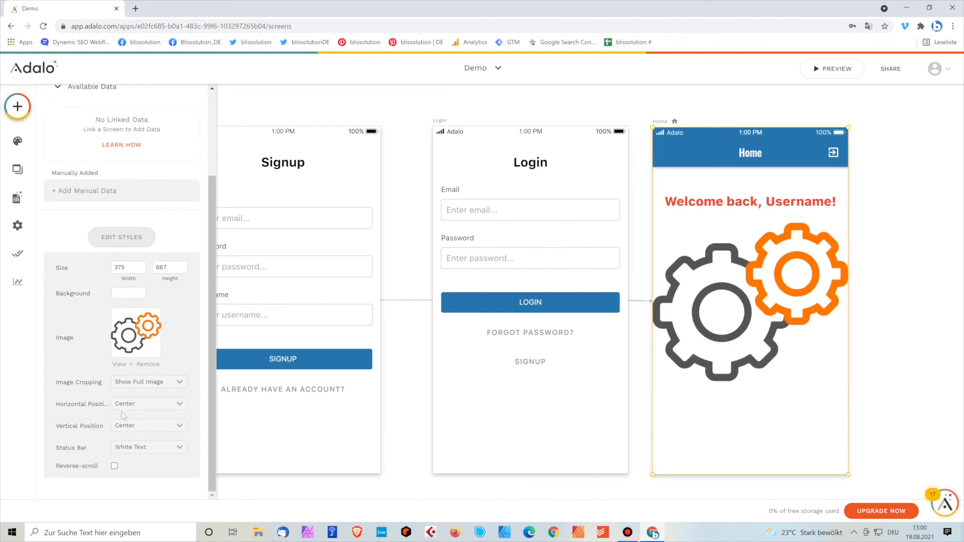
{"action": "left_click", "coordinate": [134, 404]}
{"action": "left_click", "coordinate": [77, 402]}
{"action": "left_click", "coordinate": [127, 431]}
{"action": "left_click", "coordinate": [76, 420]}
- Stretch the Home screen's bottom edge to increase its height to 1323
{"action": "scroll", "coordinate": [759, 392], "scroll_direction": "down", "scroll_amount": 4}
{"action": "left_click_drag", "start_coordinate": [747, 274], "coordinate": [744, 491]}
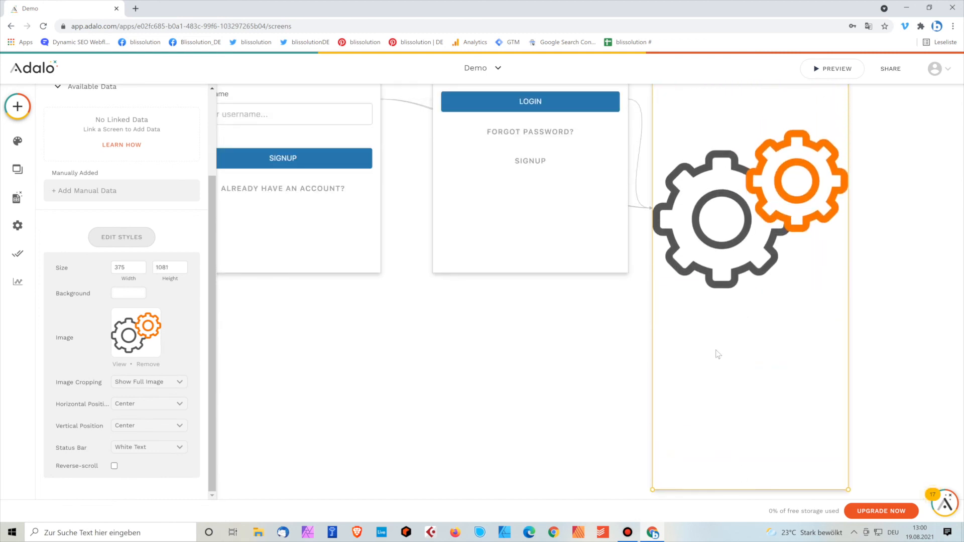
{"action": "scroll", "coordinate": [719, 358], "scroll_direction": "up", "scroll_amount": 2}
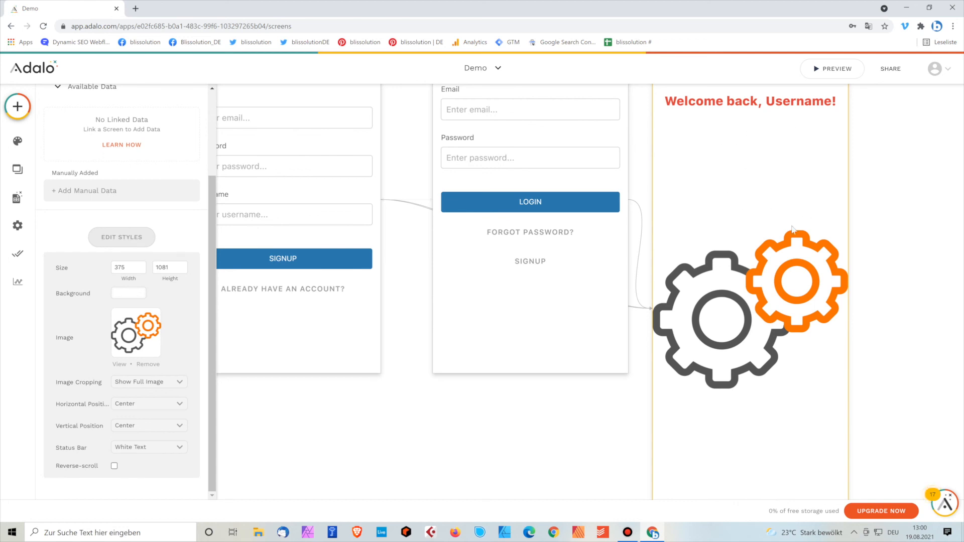
{"action": "scroll", "coordinate": [771, 361], "scroll_direction": "down", "scroll_amount": 5}
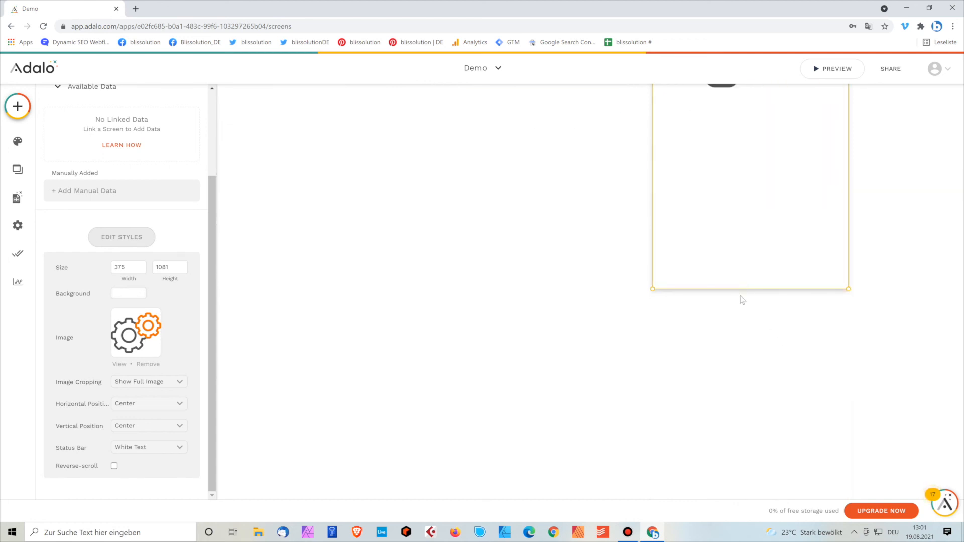
{"action": "left_click_drag", "start_coordinate": [742, 291], "coordinate": [750, 408]}
{"action": "scroll", "coordinate": [751, 406], "scroll_direction": "up", "scroll_amount": 5}
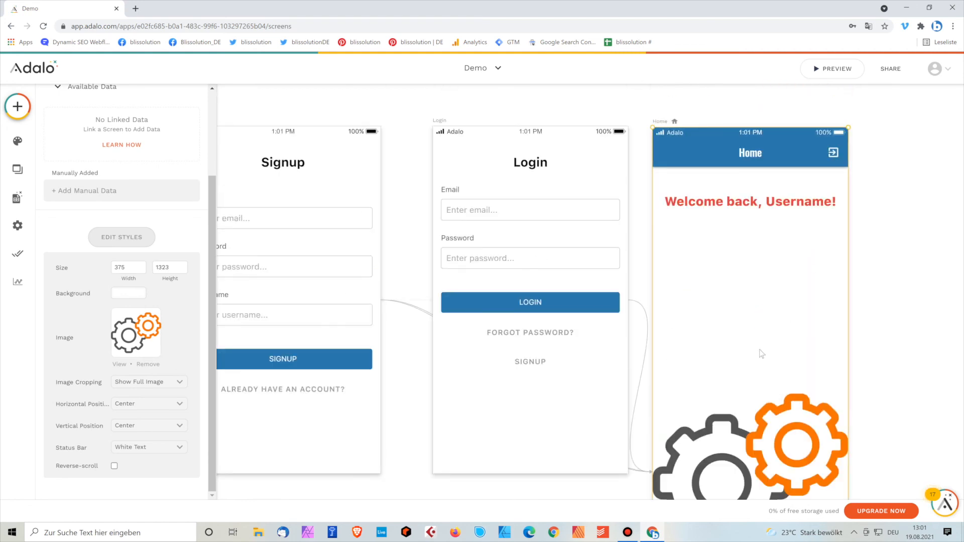